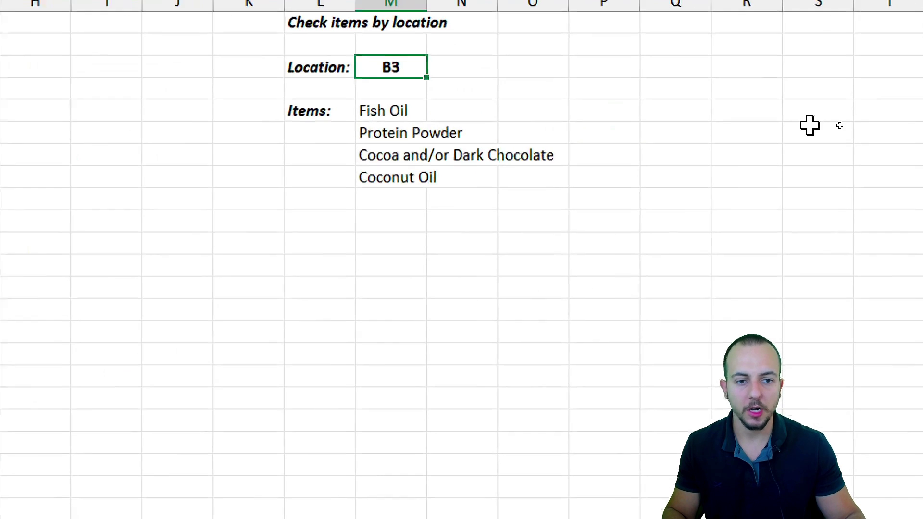
- Choose shelf location A3 from the Location dropdown to view its items
drag(644, 121, 642, 179)
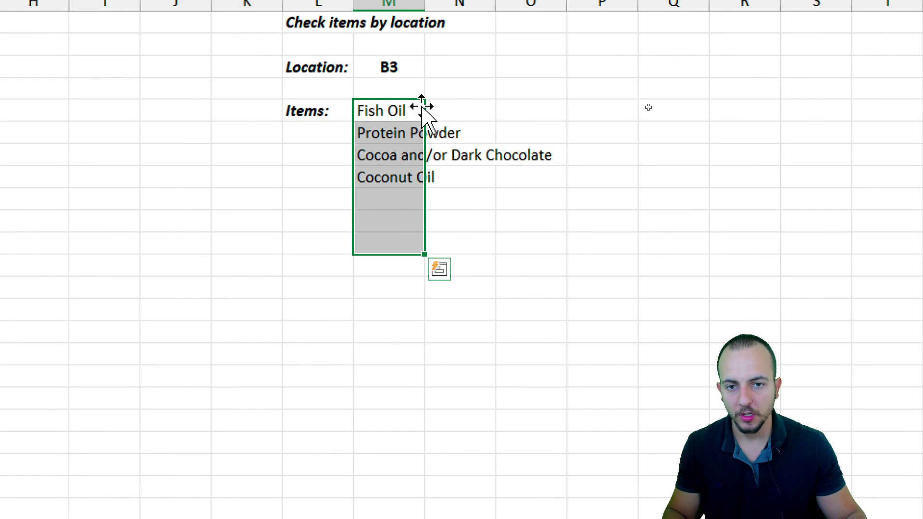
click(414, 65)
click(433, 68)
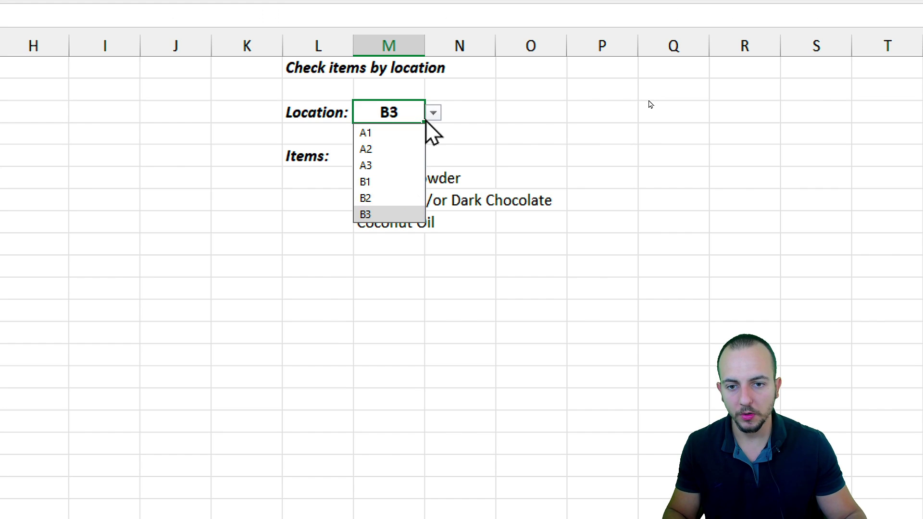
click(400, 165)
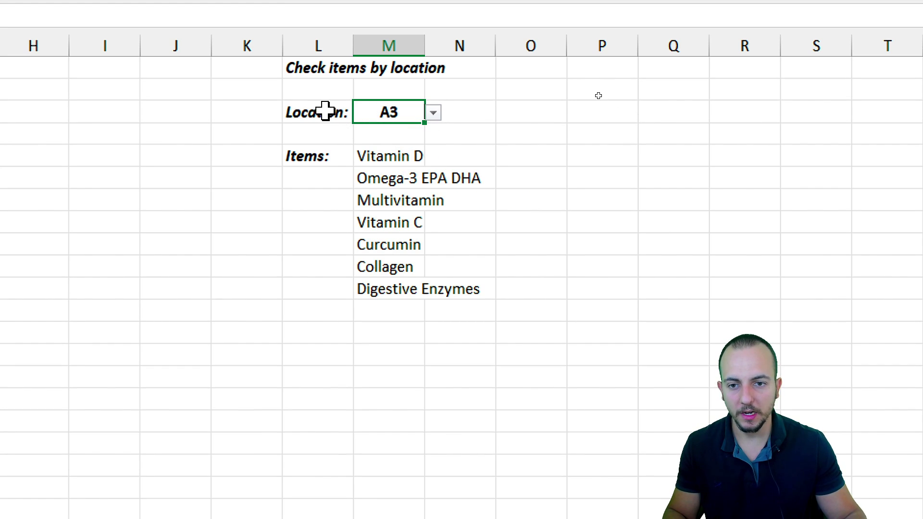
- Switch Location to B2 and check the Items list shows Krill Oil through Fiber
drag(326, 110, 389, 116)
click(411, 115)
click(432, 114)
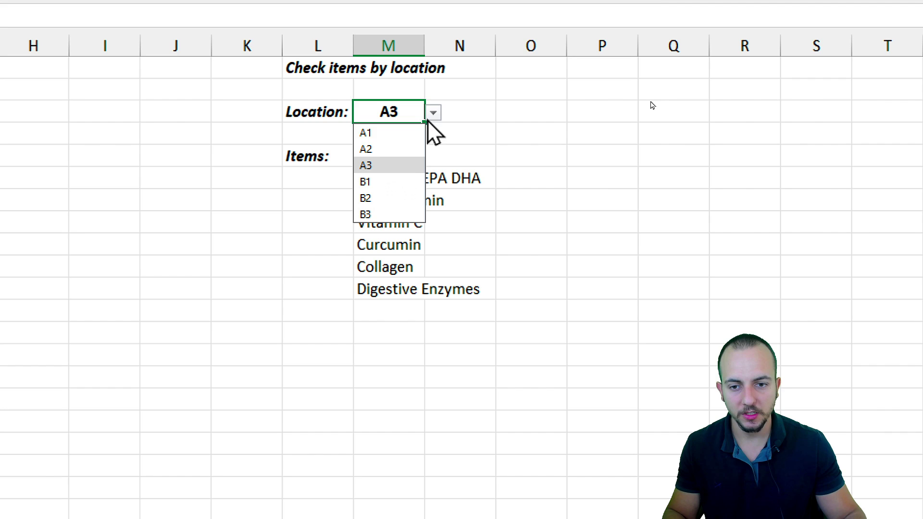
click(397, 198)
drag(406, 157, 398, 237)
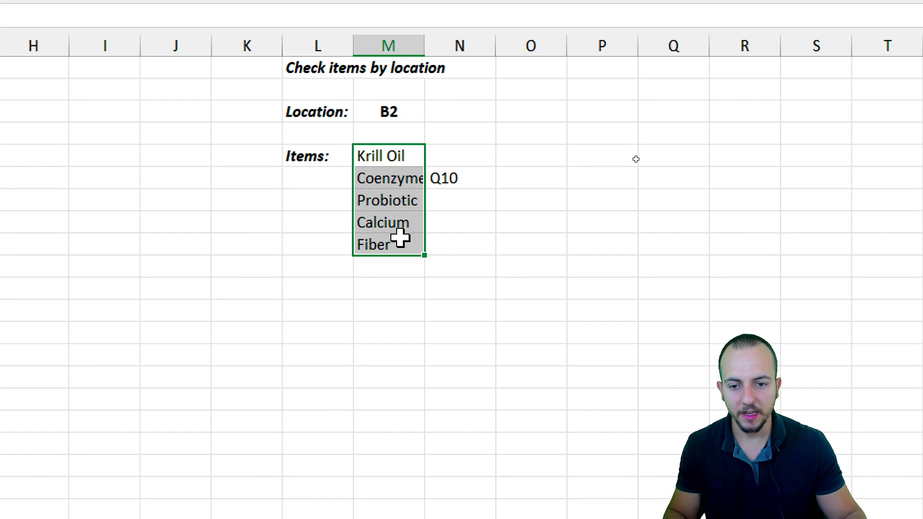
click(391, 111)
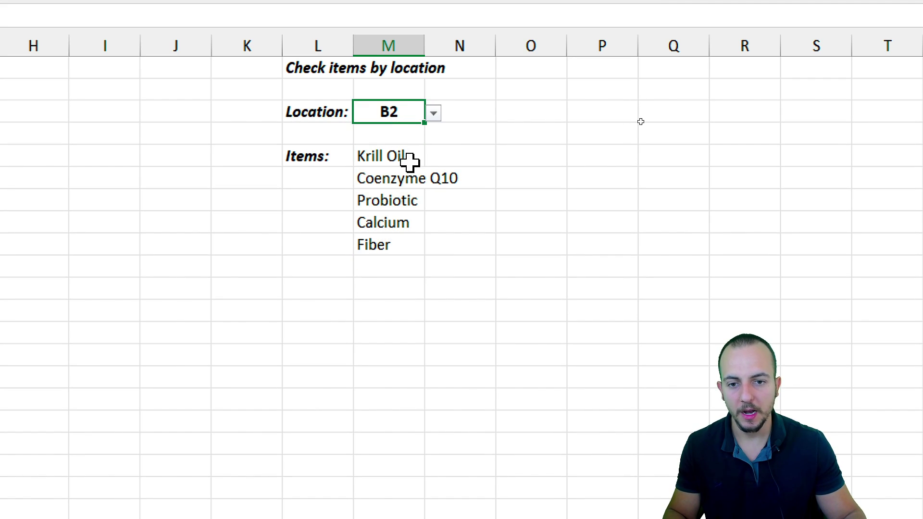
drag(410, 160, 397, 249)
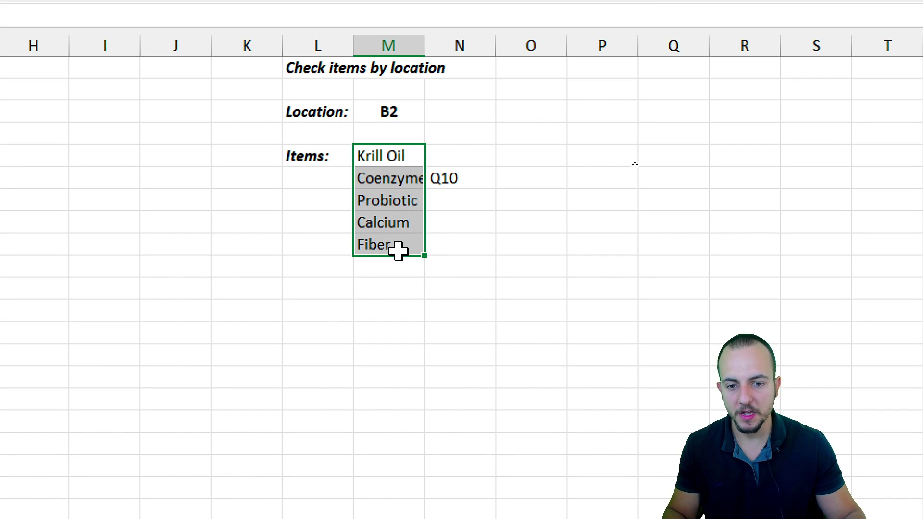
click(253, 174)
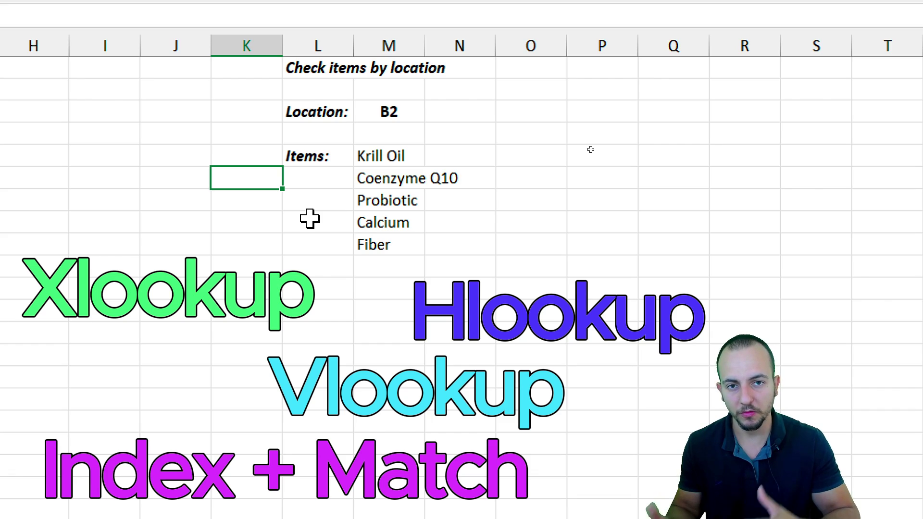
- Go to the Inventory (2) sheet, where Location is A2 and Items is empty
scroll(116, 266, left, 10)
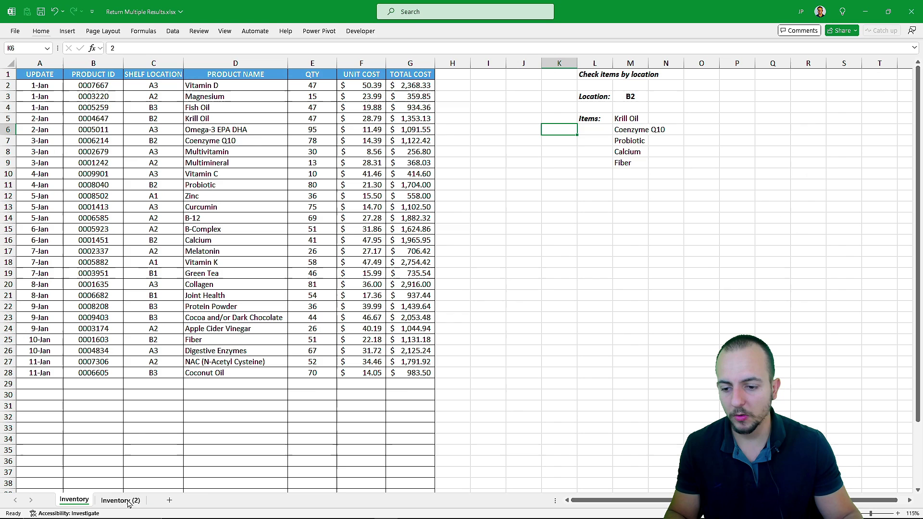
click(120, 500)
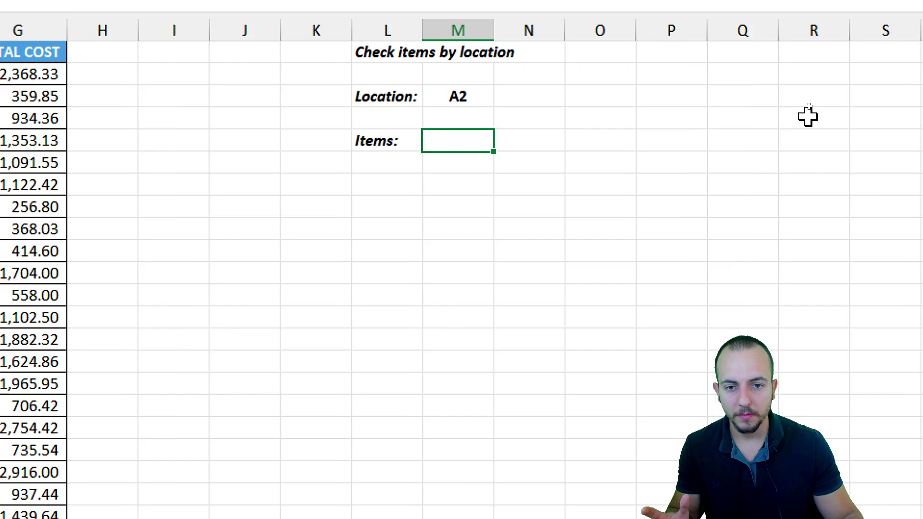
click(362, 96)
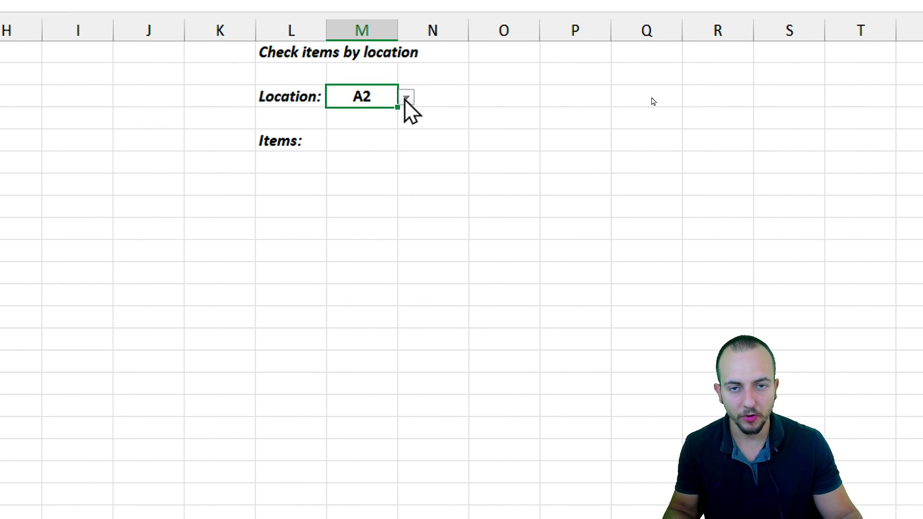
click(406, 98)
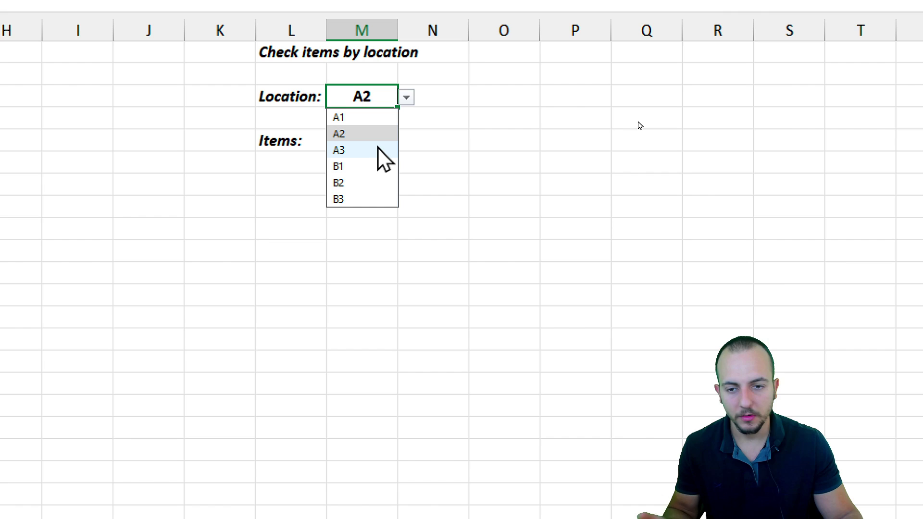
click(387, 166)
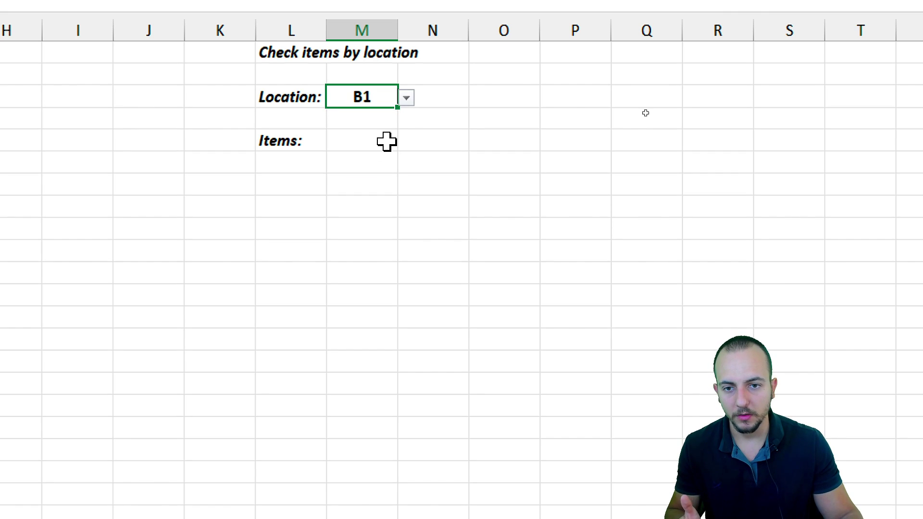
click(406, 98)
click(366, 134)
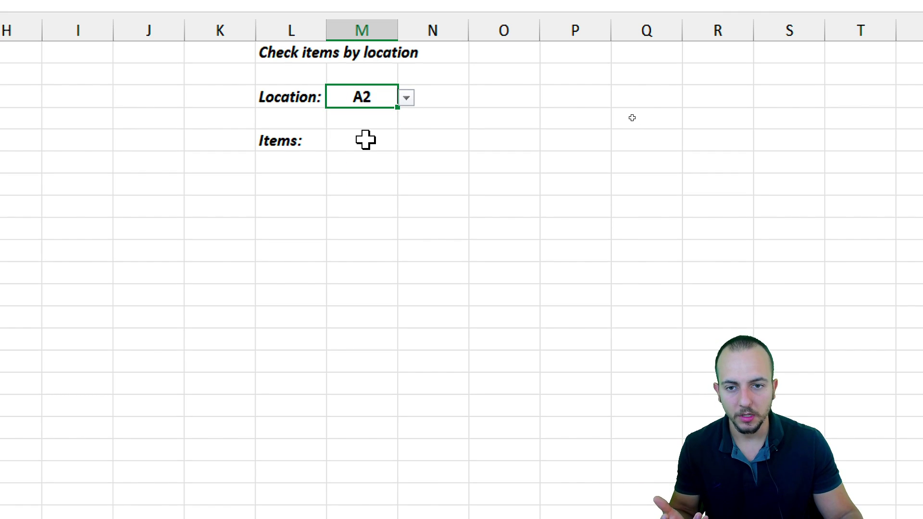
drag(365, 139, 360, 278)
click(370, 99)
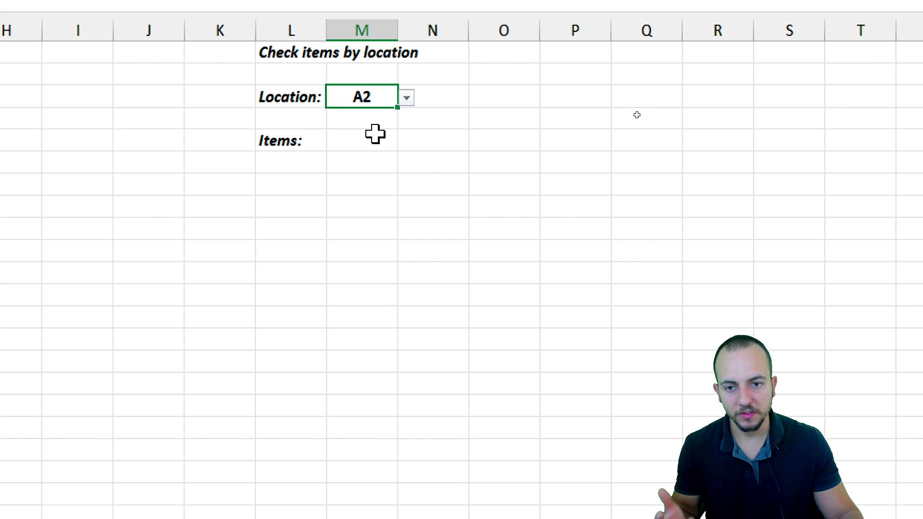
click(376, 134)
- Review the data table, marking Multimineral and B-12 as the second and third A2 products
scroll(303, 147, left, 3)
scroll(101, 156, left, 5)
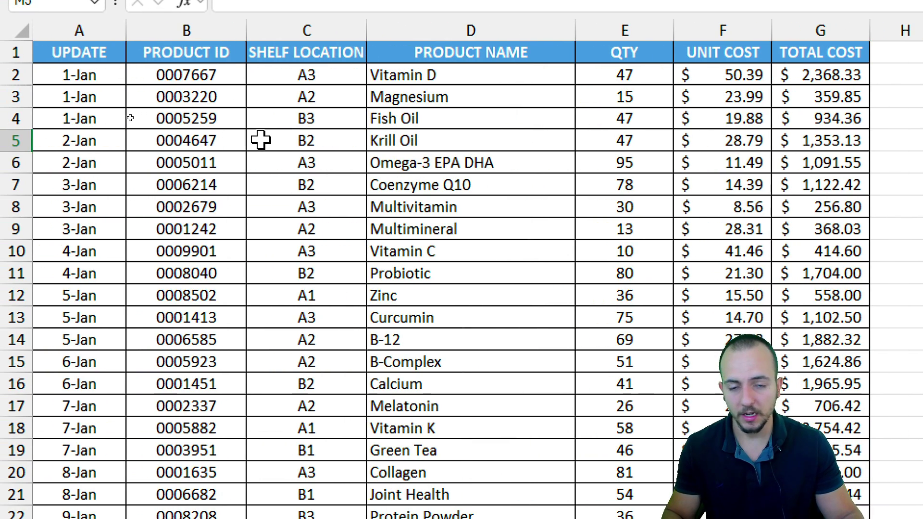
scroll(247, 452, down, 3)
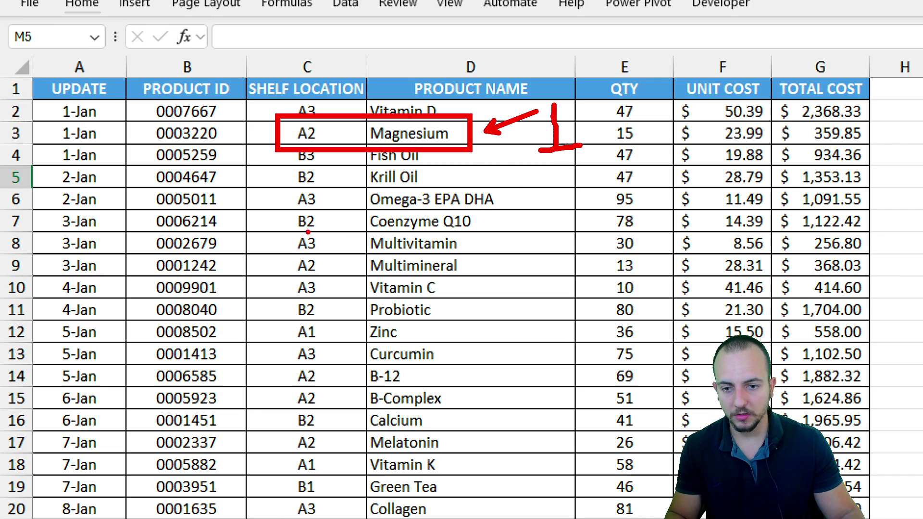
mouse_move(287, 250)
mouse_down()
mouse_move(492, 275)
mouse_move(527, 254)
mouse_move(543, 287)
mouse_up()
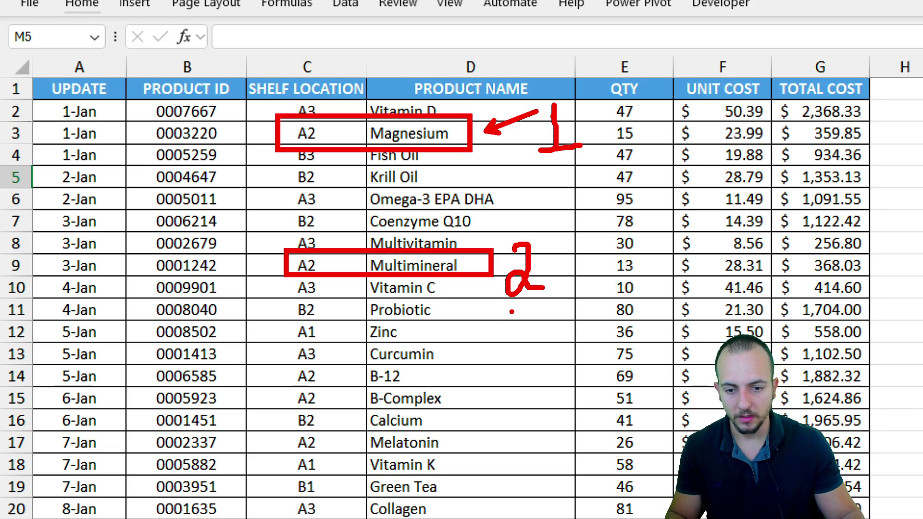
drag(286, 361, 426, 388)
drag(446, 358, 449, 417)
drag(267, 469, 268, 366)
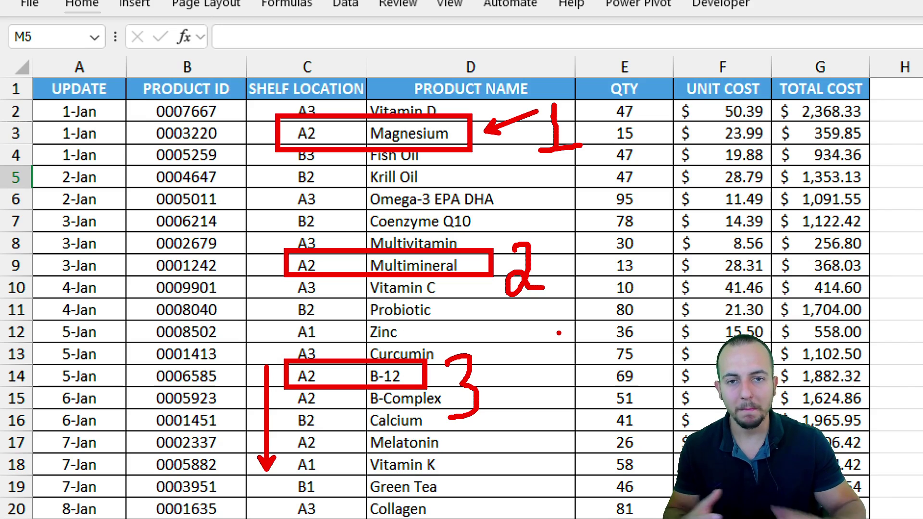
key(Escape)
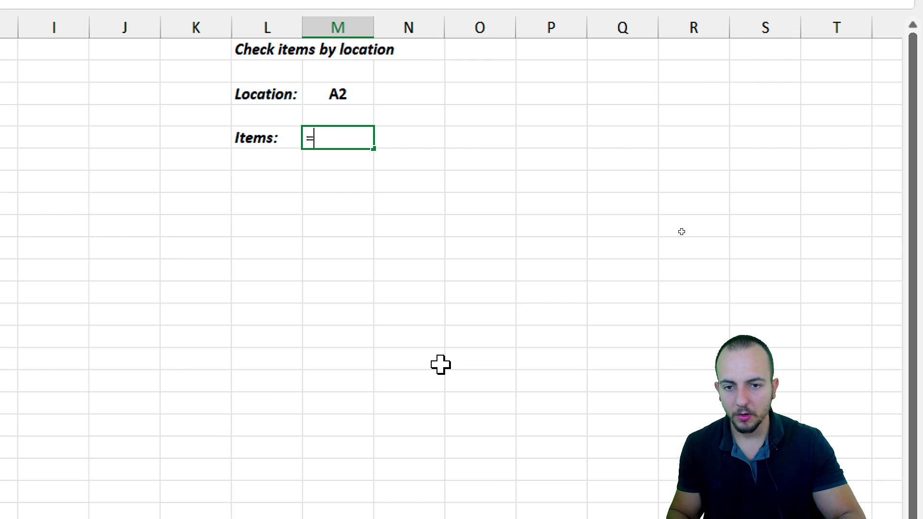
- Enter =XLOOKUP(M3,C:C,D:D) in the first Items cell so it returns Magnesium
text(xlo)
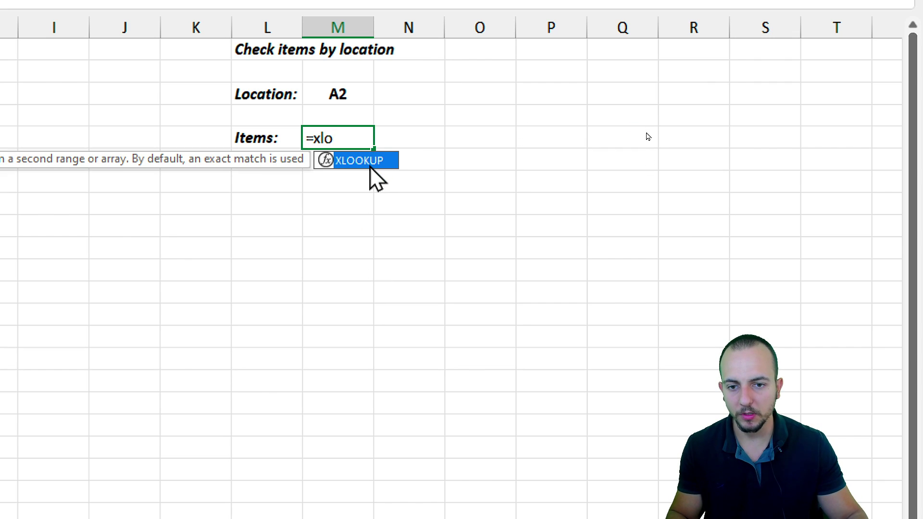
double_click(370, 164)
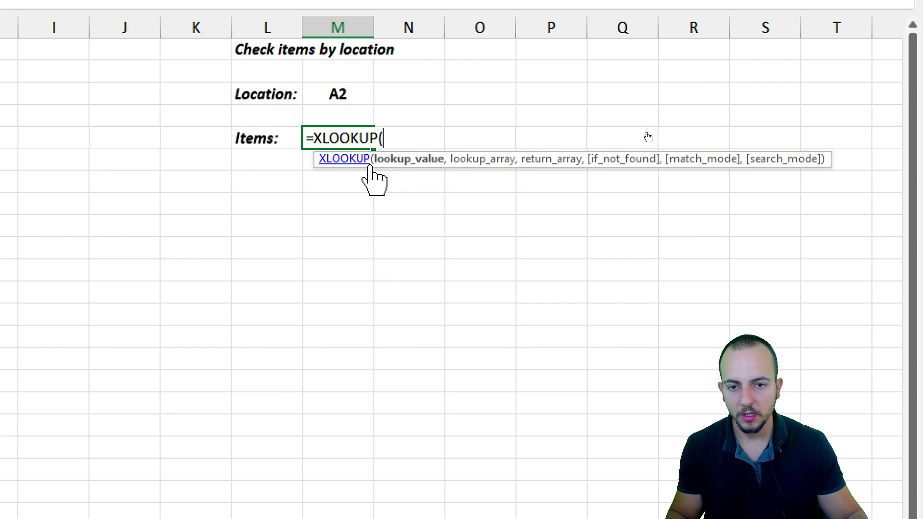
click(352, 92)
text(,)
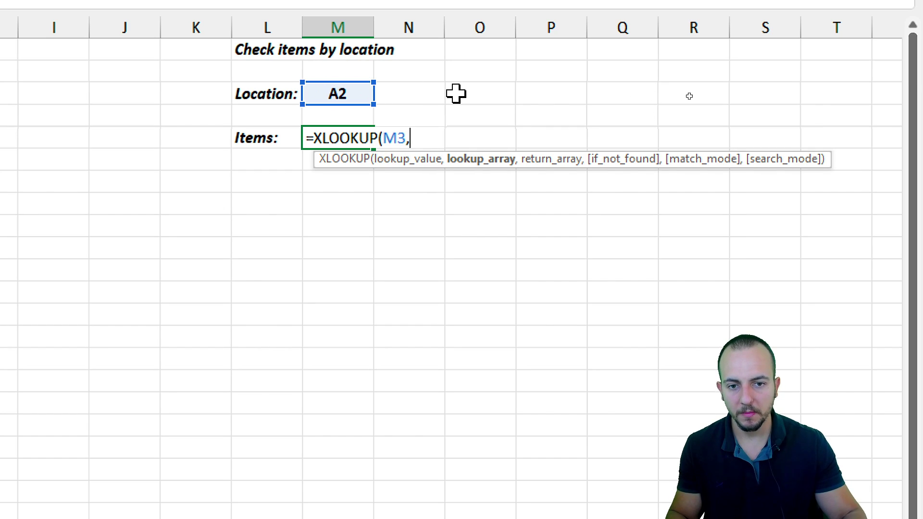
scroll(116, 114, left, 5)
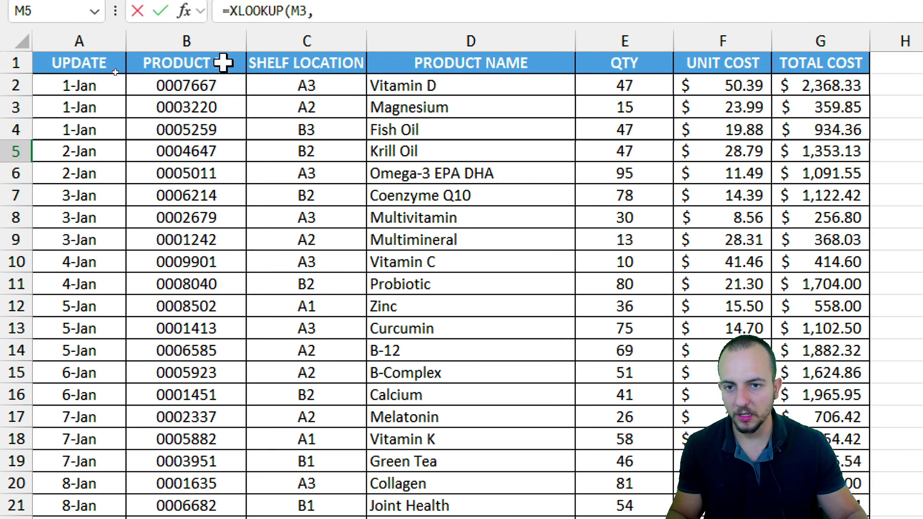
click(5, 28)
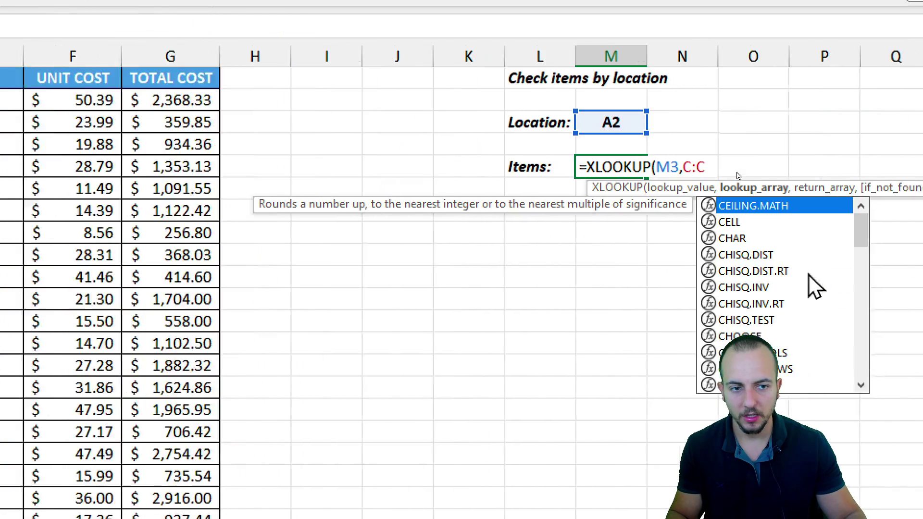
text(,)
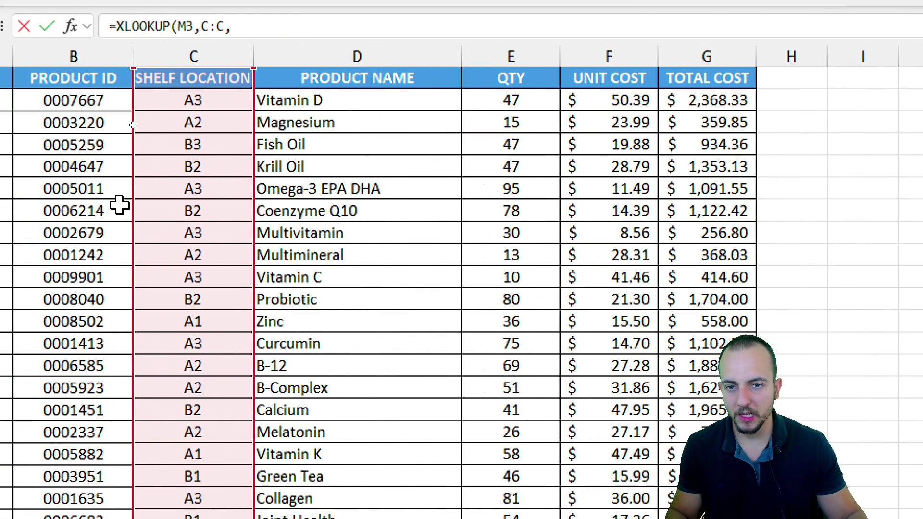
click(350, 58)
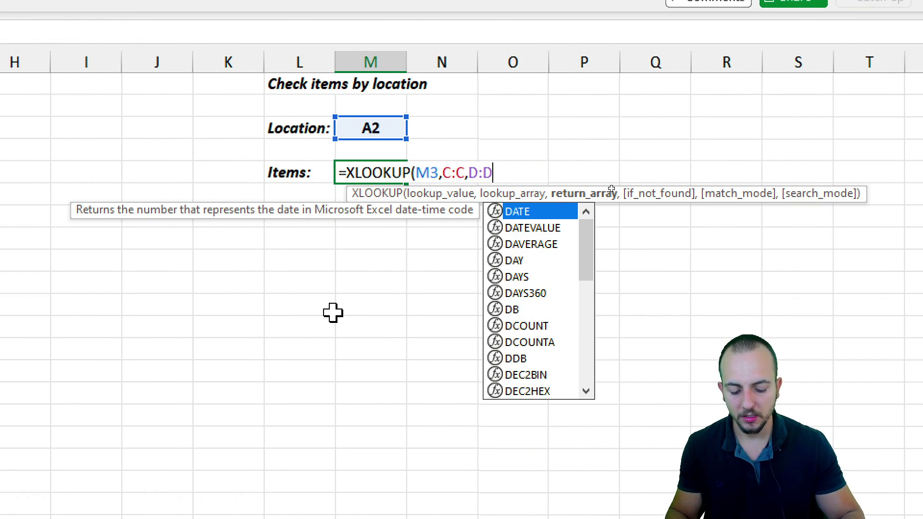
key(Return)
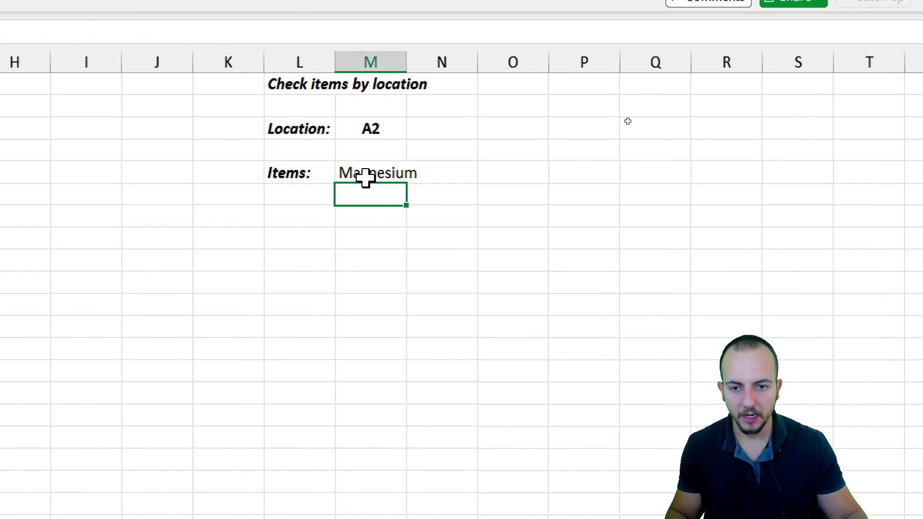
click(366, 177)
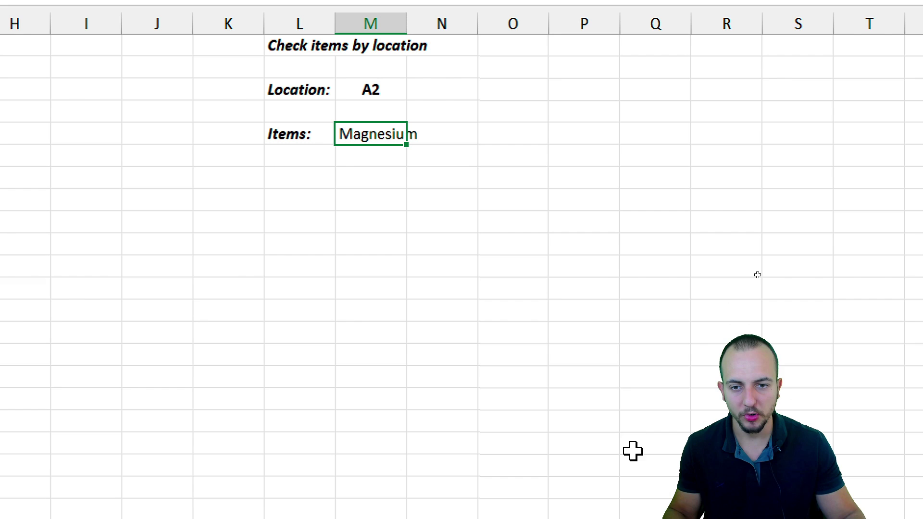
- Copy the XLOOKUP formula down five rows, producing 0 and #N/A results
mouse_move(403, 128)
mouse_down()
mouse_move(422, 150)
mouse_move(391, 208)
mouse_up()
key(Escape)
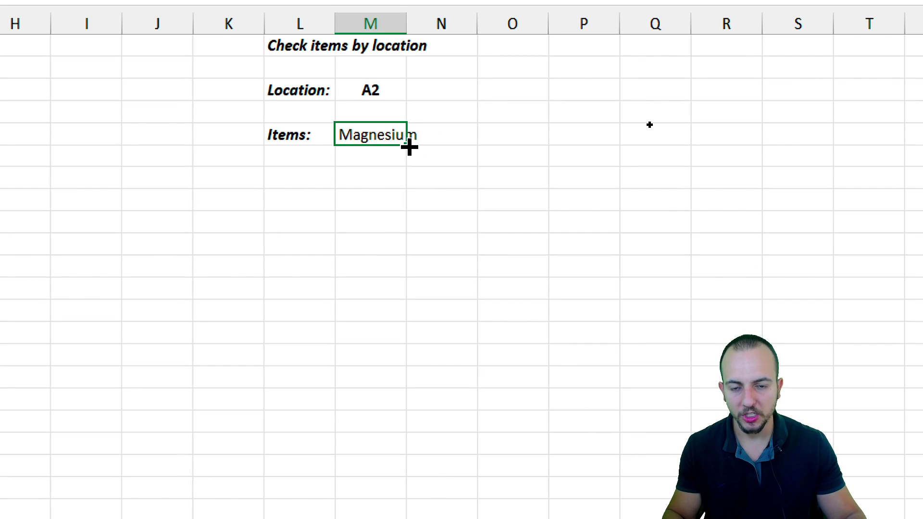
drag(406, 145, 406, 279)
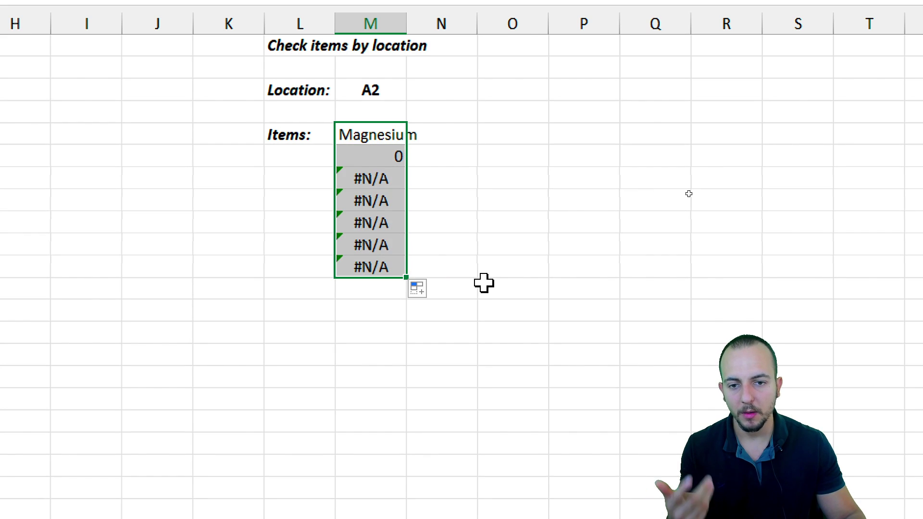
click(381, 198)
drag(383, 181, 384, 226)
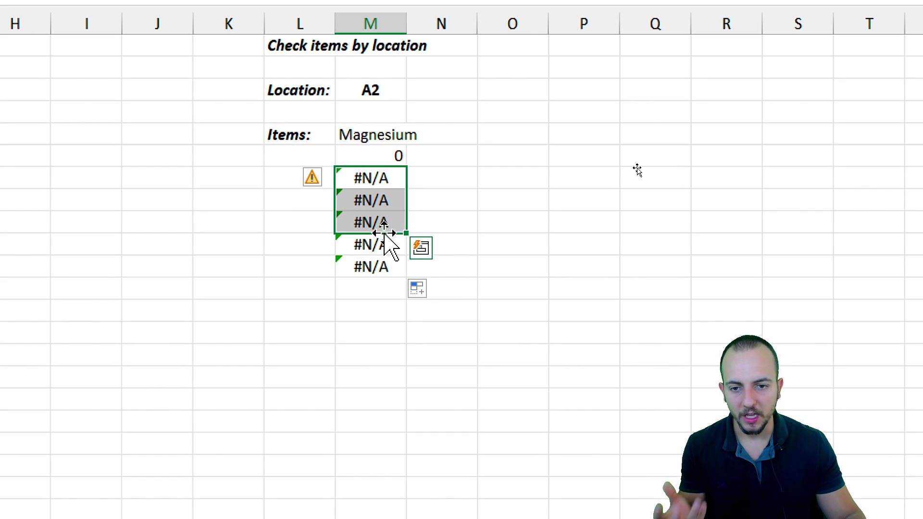
- Inspect the copied formulas, showing the #N/A cell's lookup value shifted from M3 to M7
double_click(379, 135)
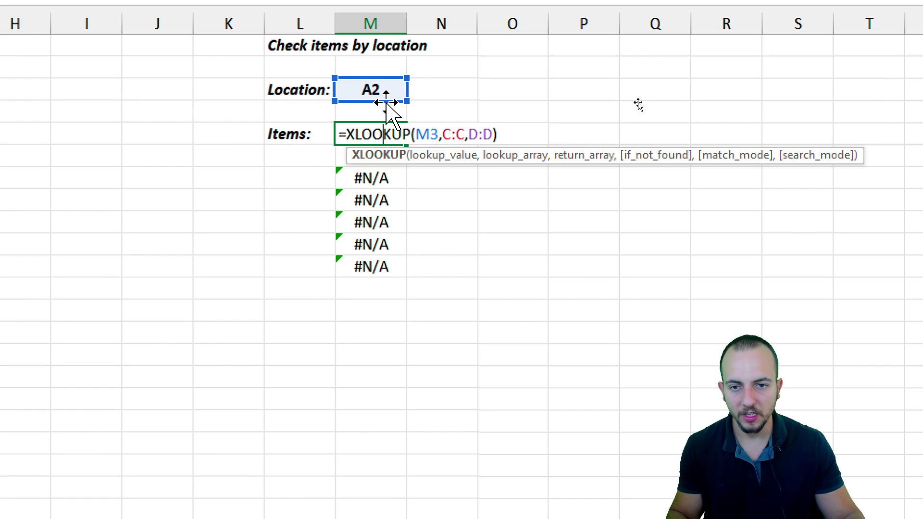
mouse_move(394, 72)
mouse_down()
mouse_move(356, 94)
mouse_move(386, 62)
mouse_move(460, 115)
mouse_up()
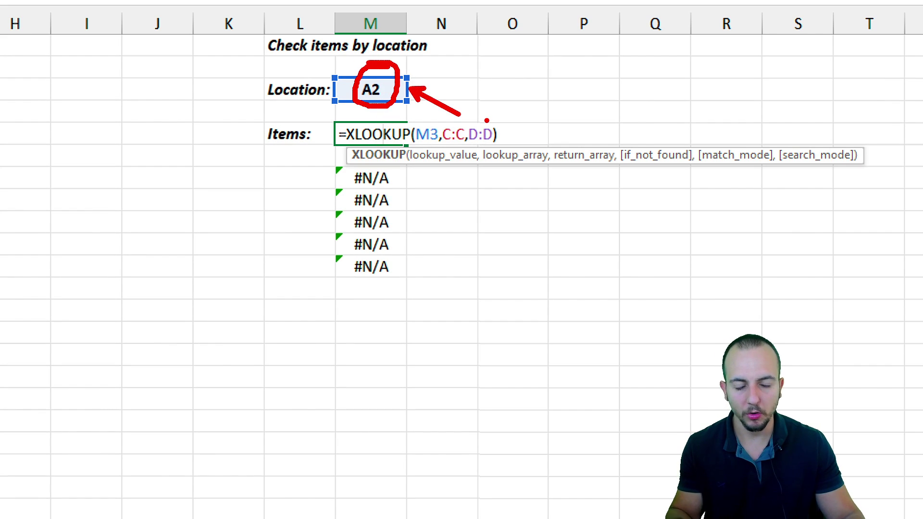
key(Escape)
key(Escape)
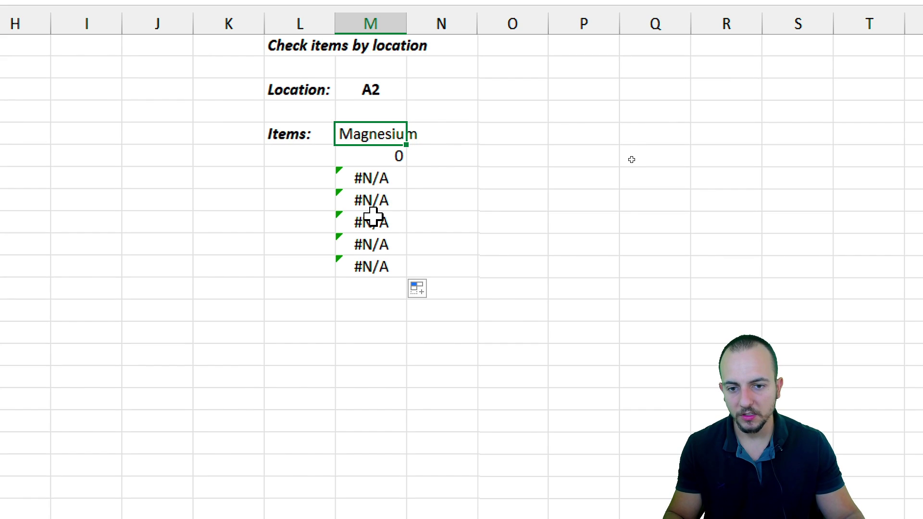
click(358, 221)
double_click(392, 221)
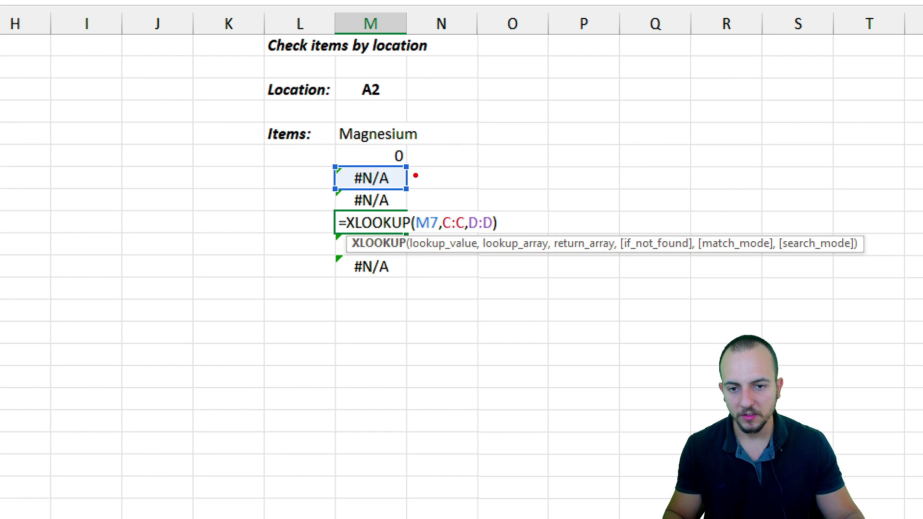
drag(342, 73, 402, 107)
mouse_move(405, 90)
mouse_down()
mouse_move(442, 91)
mouse_move(438, 124)
mouse_up()
drag(411, 176, 452, 161)
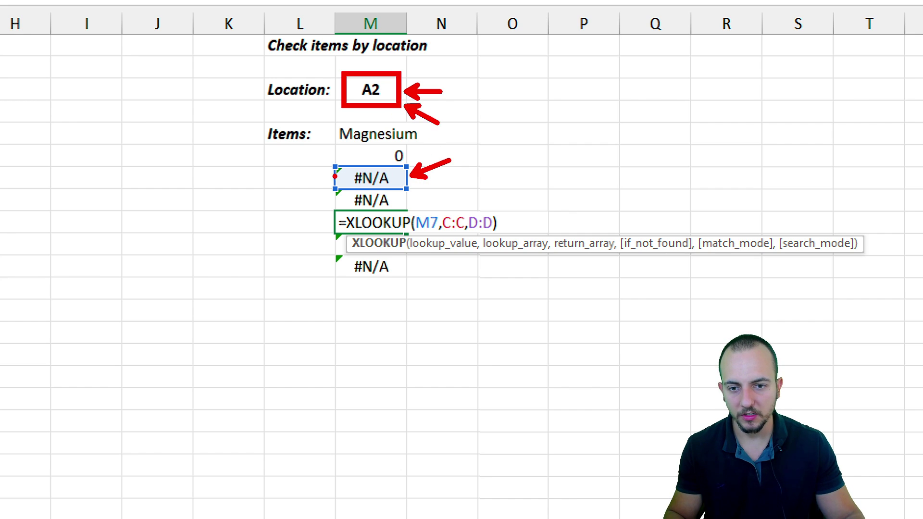
drag(335, 176, 297, 157)
key(Escape)
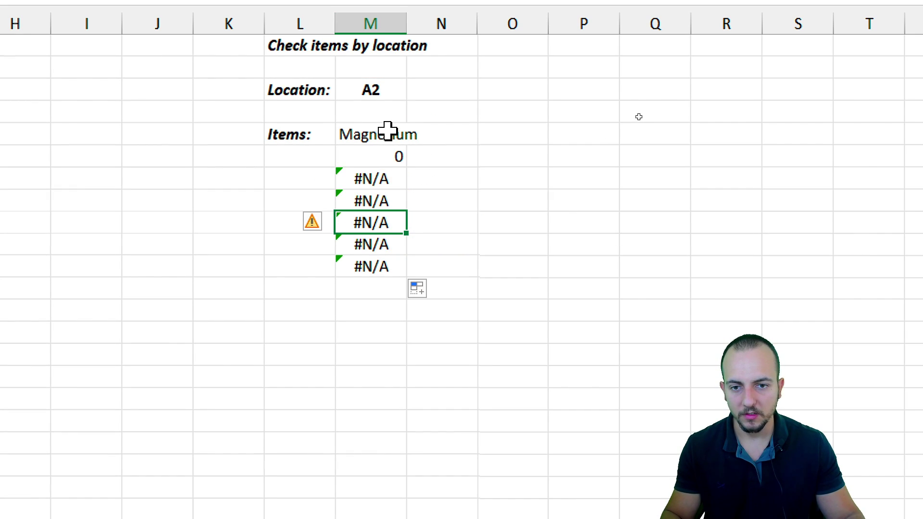
click(379, 133)
- Lock the lookup value as $M$3 in the first Items formula
double_click(367, 131)
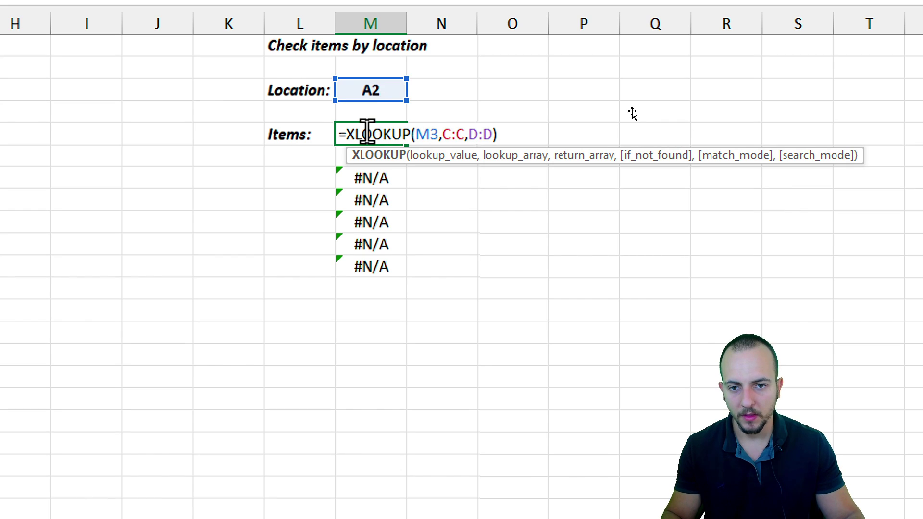
mouse_move(385, 67)
mouse_down()
mouse_move(377, 112)
mouse_move(351, 91)
mouse_move(413, 70)
mouse_up()
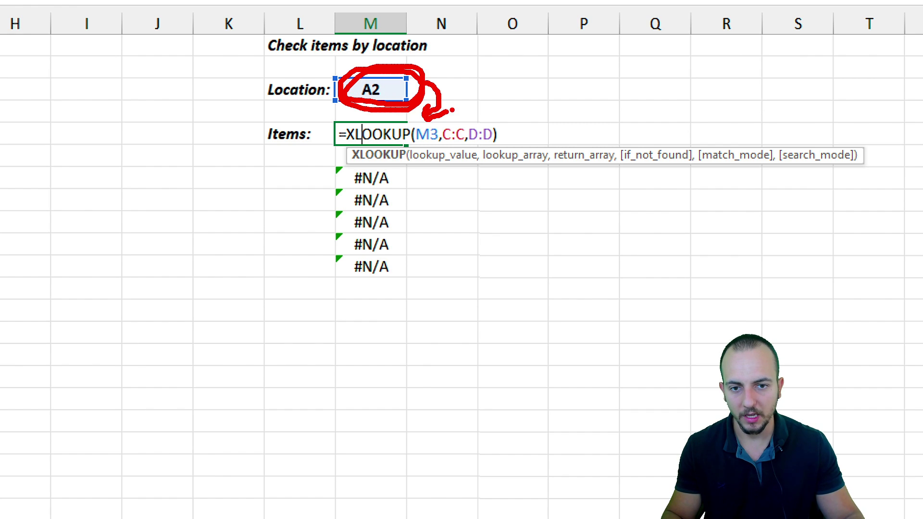
key(Escape)
click(416, 134)
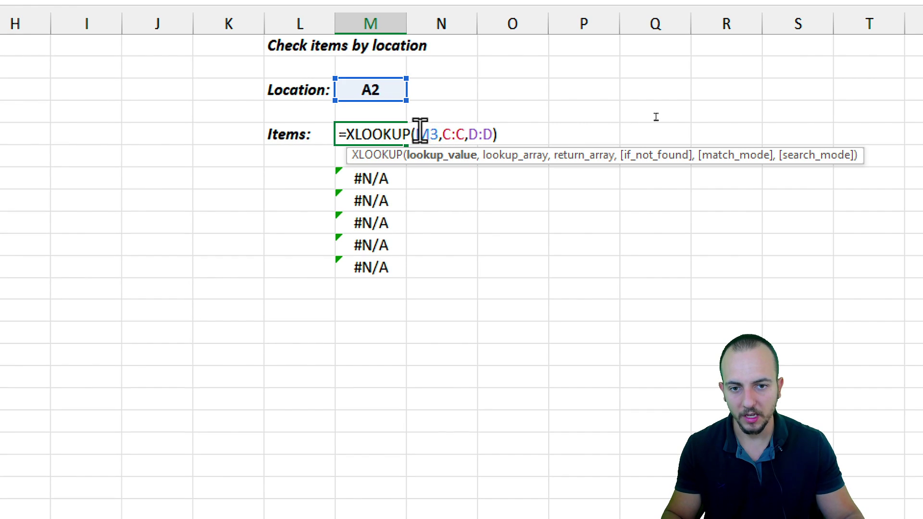
key(F4)
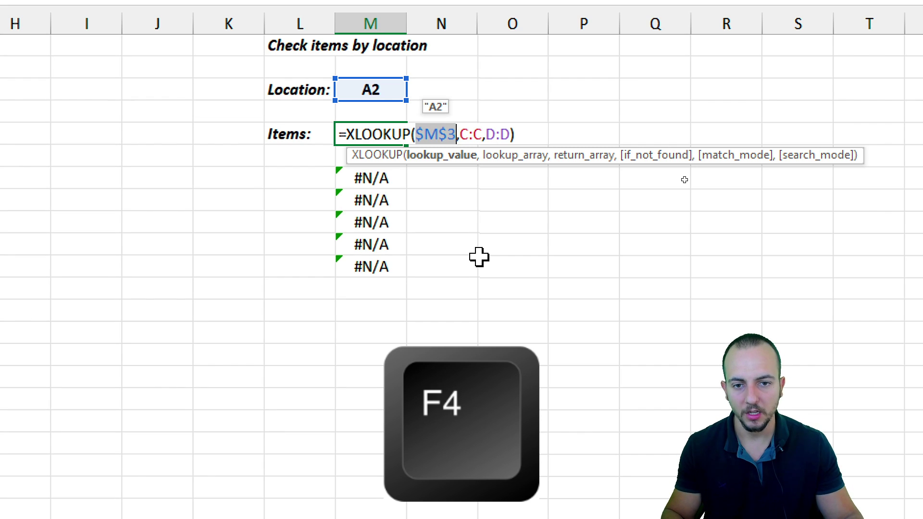
key(ctrl+2)
drag(412, 169, 393, 217)
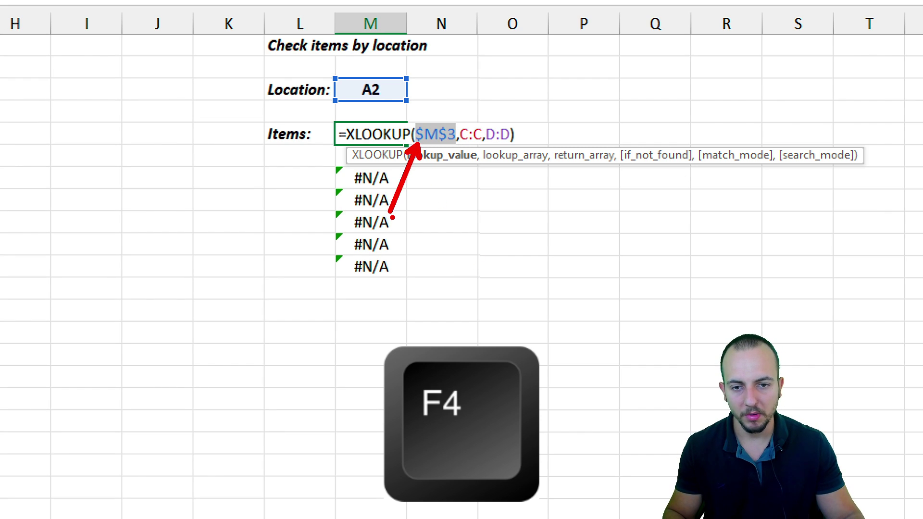
drag(441, 128, 483, 87)
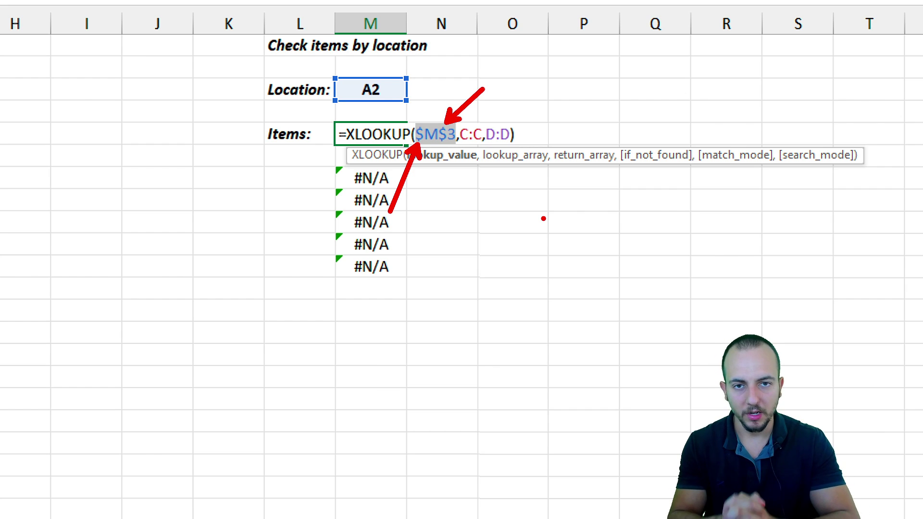
key(Escape)
key(Return)
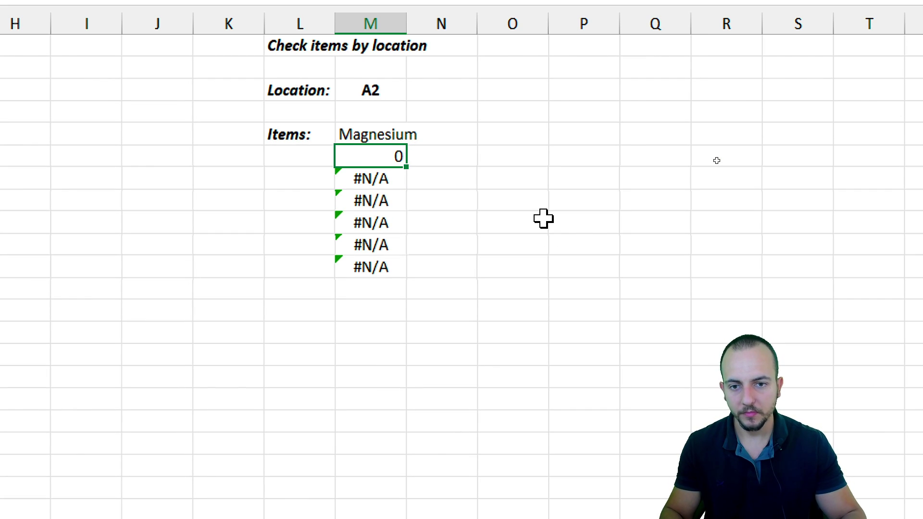
- Copy the locked formula down seven rows, each showing Magnesium
click(391, 137)
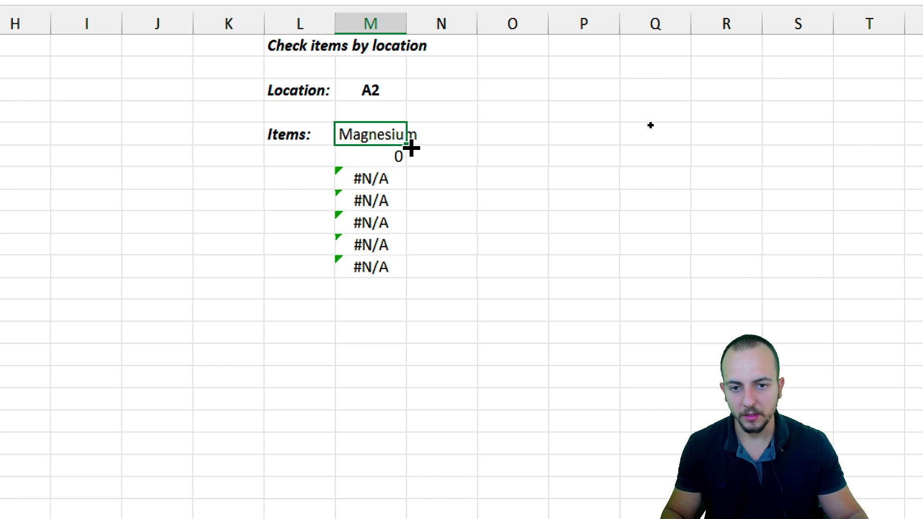
drag(406, 144, 406, 274)
double_click(377, 198)
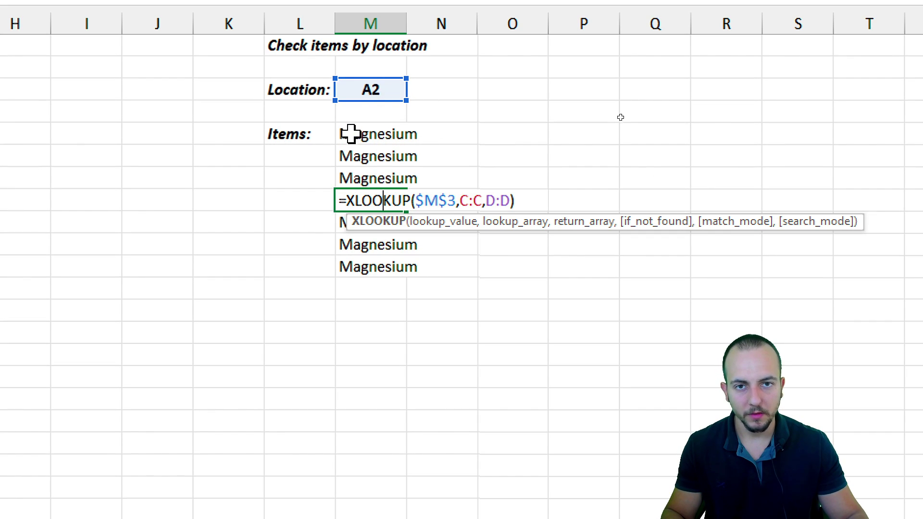
key(Escape)
drag(384, 137, 389, 262)
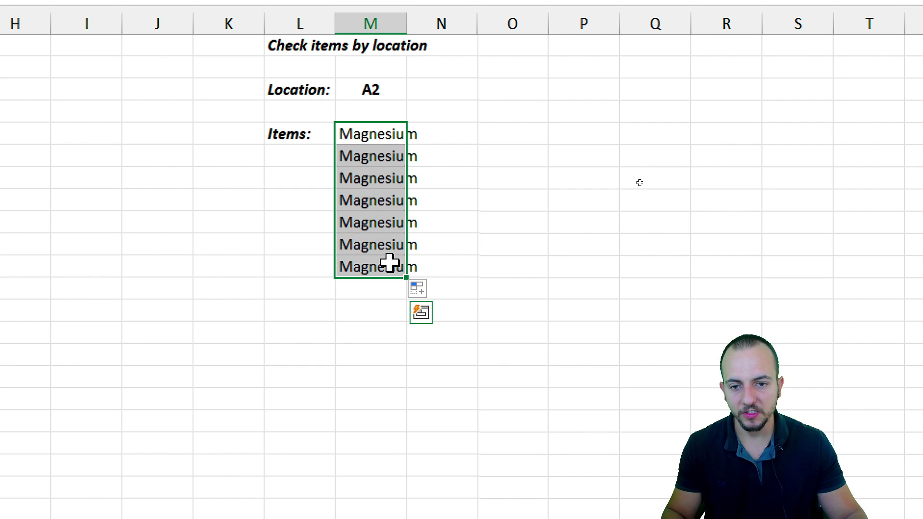
- Compare the first and a lower copied formula, both looking up $M$3
click(367, 198)
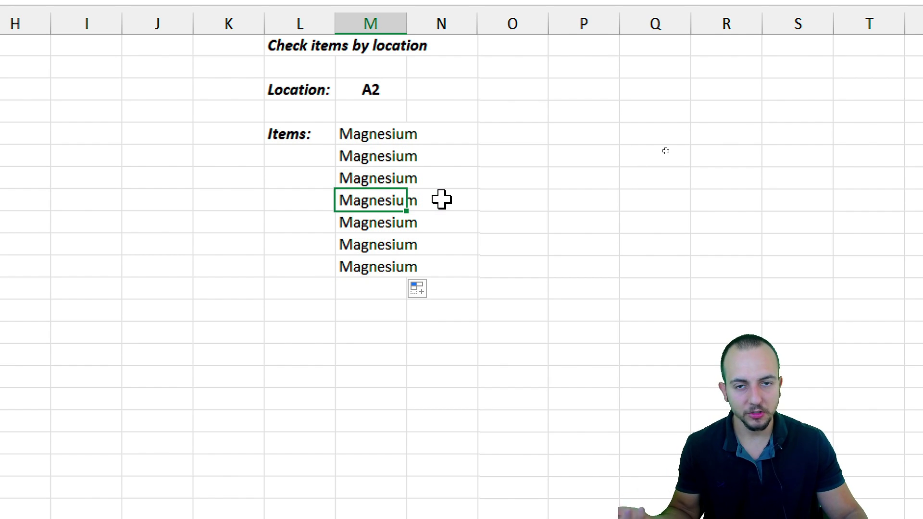
click(370, 134)
double_click(370, 134)
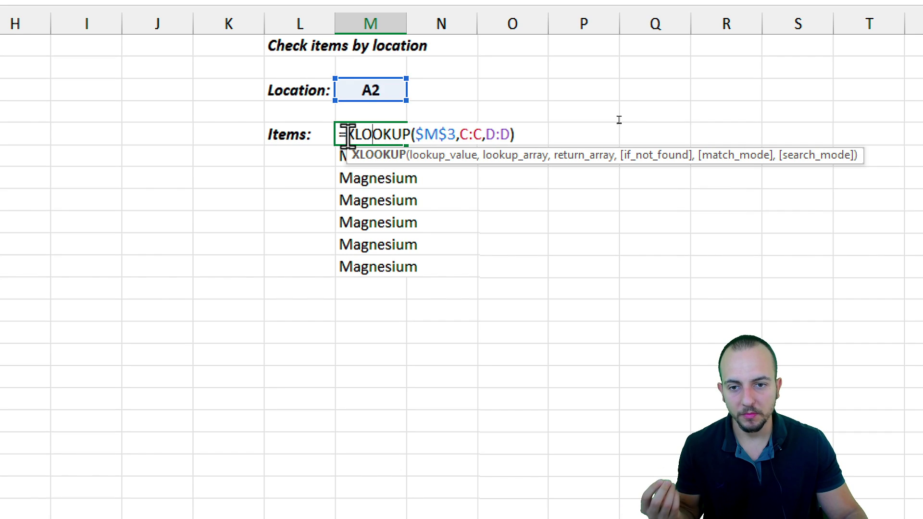
drag(346, 134, 519, 134)
key(Escape)
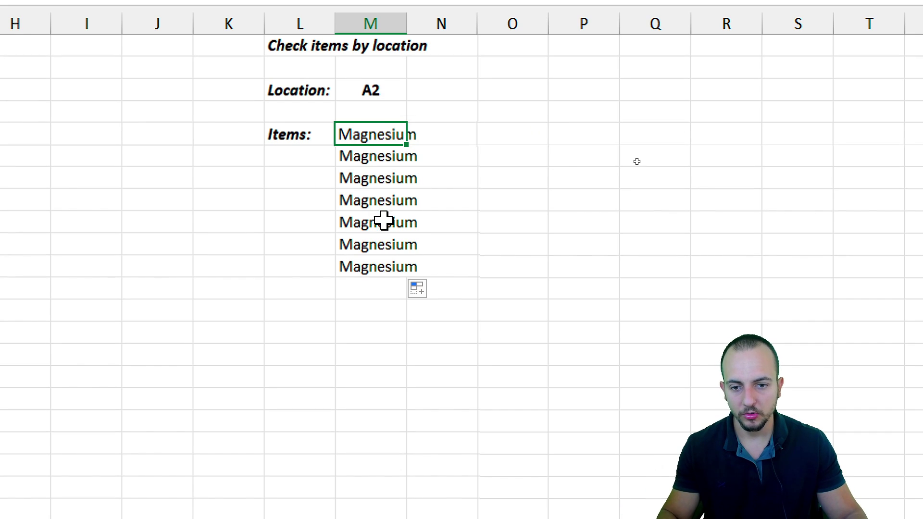
click(378, 244)
double_click(378, 245)
drag(347, 244, 521, 231)
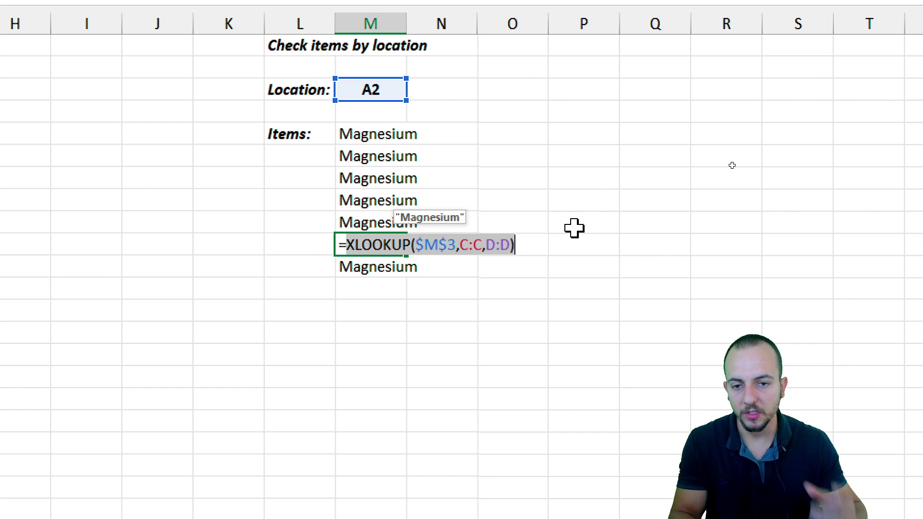
key(Escape)
- Clear the seven repeated Magnesium results from the Items column
drag(380, 132, 390, 267)
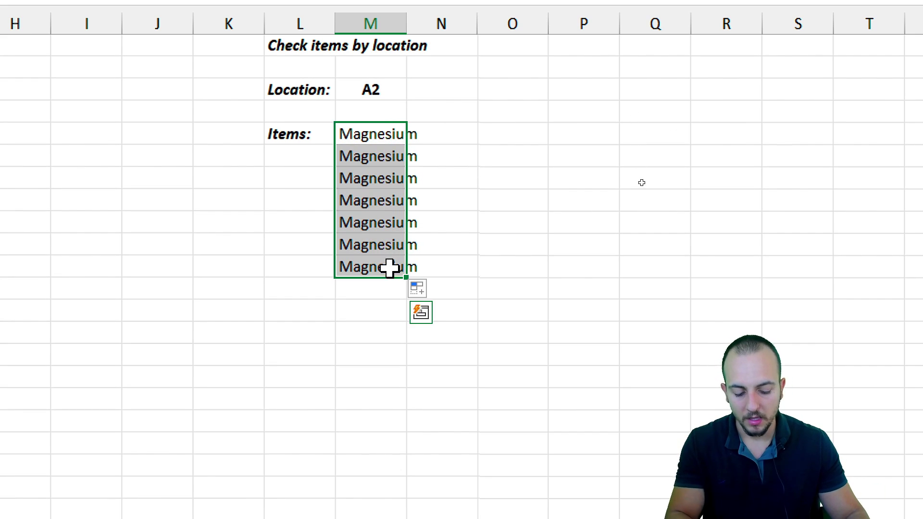
key(Delete)
click(382, 89)
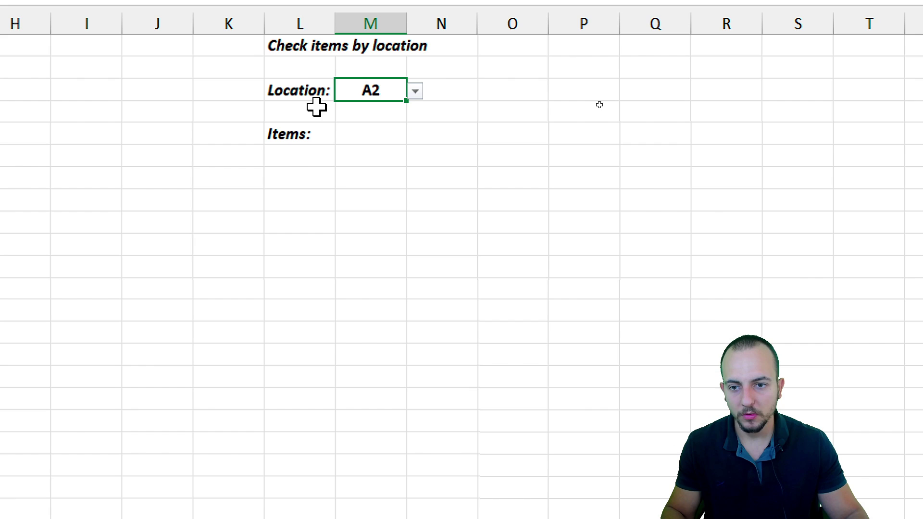
- Number column K from 1 to 20 beside the Items rows, seeding it with 1, 2, 3
click(253, 134)
text(1)
key(Return)
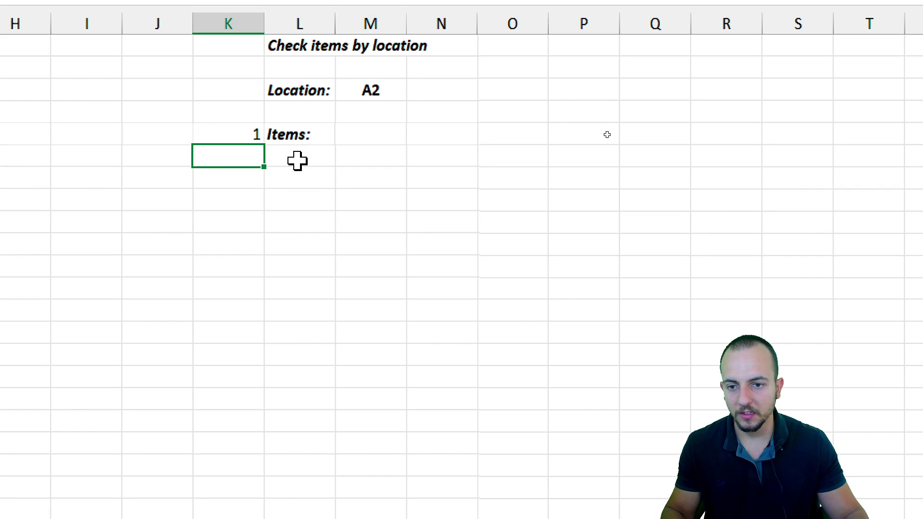
text(2)
key(Return)
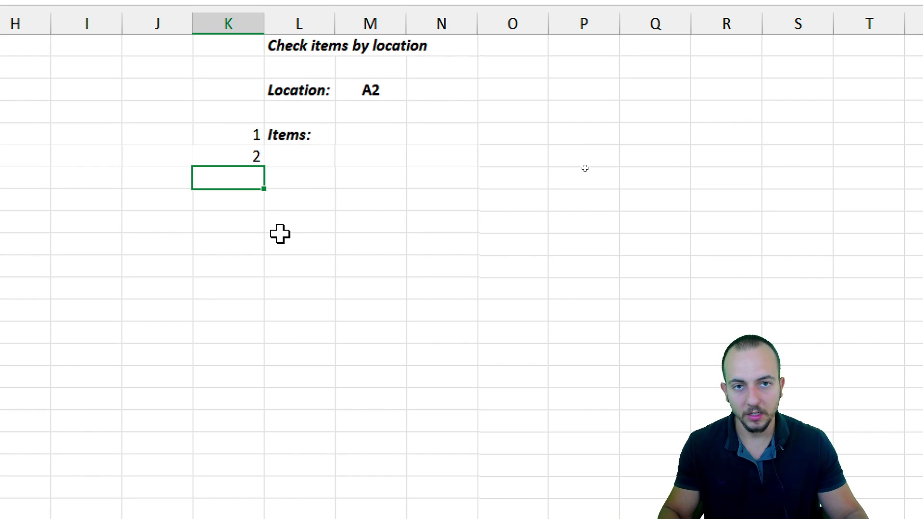
text(3)
key(Return)
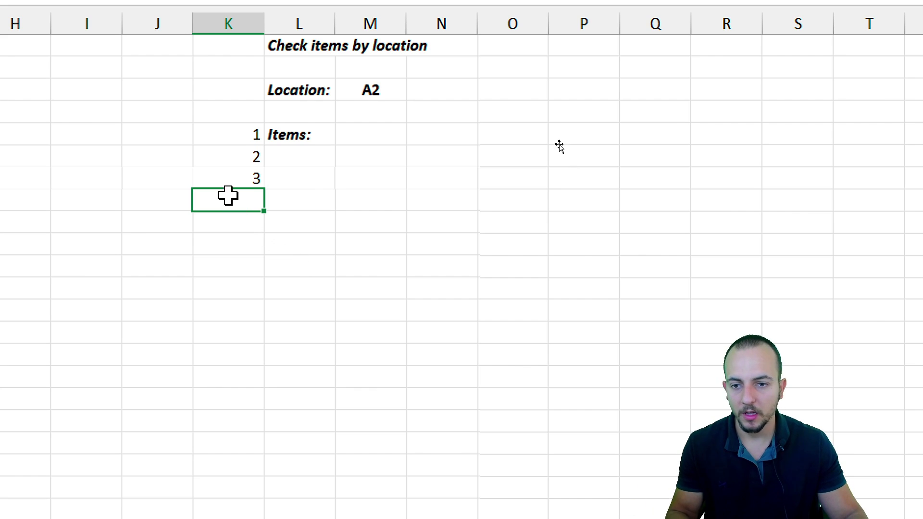
drag(247, 137, 241, 179)
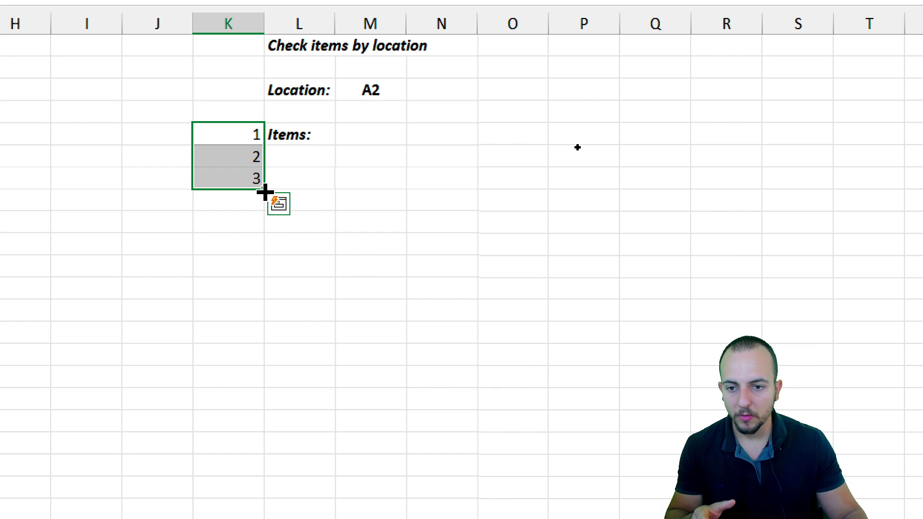
drag(264, 192, 253, 518)
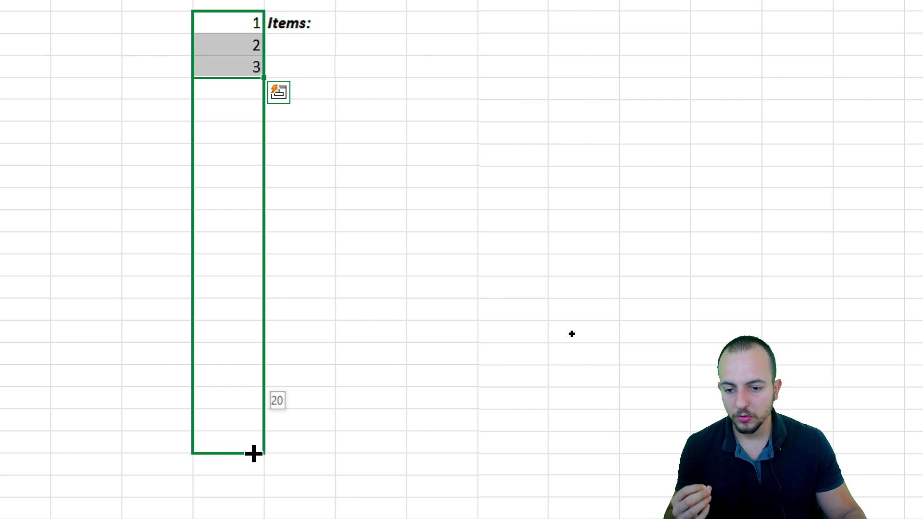
drag(254, 453, 253, 453)
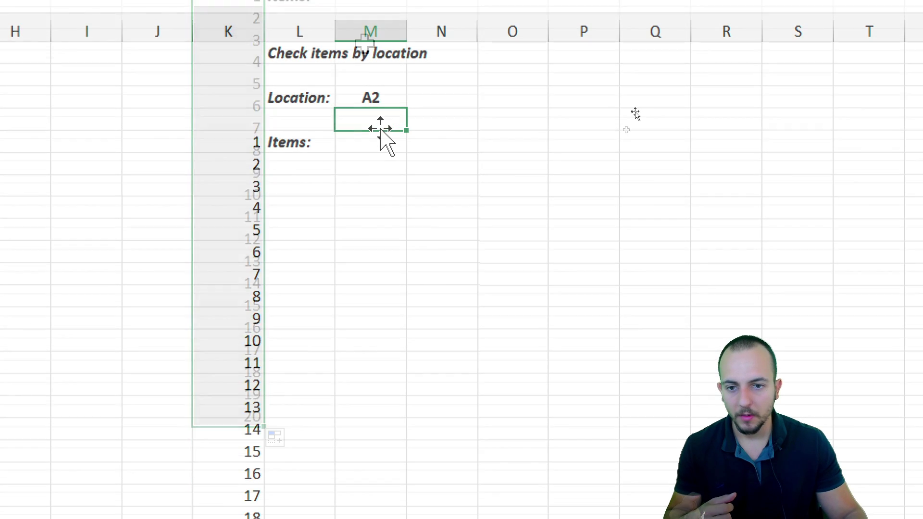
click(385, 143)
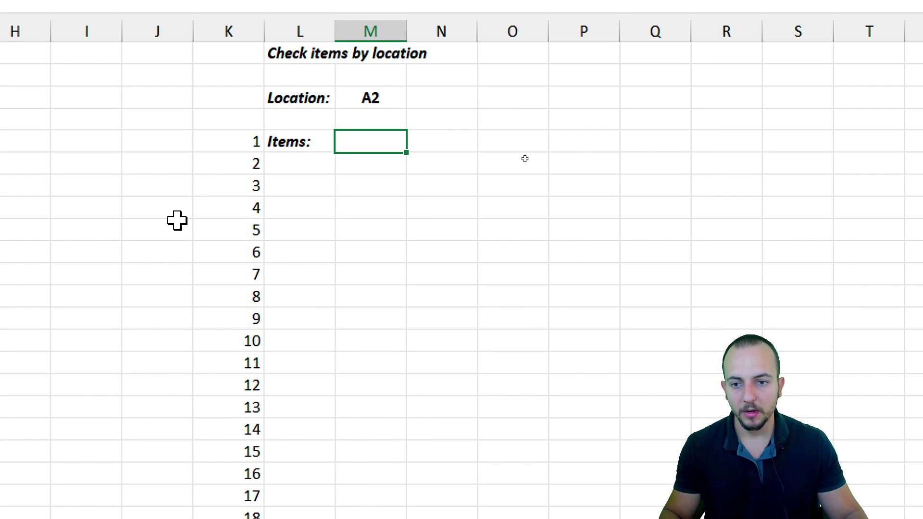
click(487, 96)
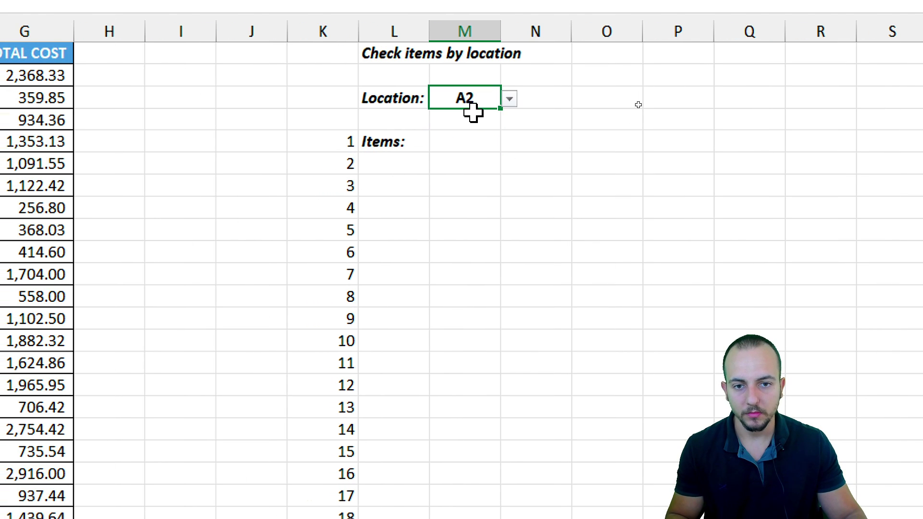
click(339, 138)
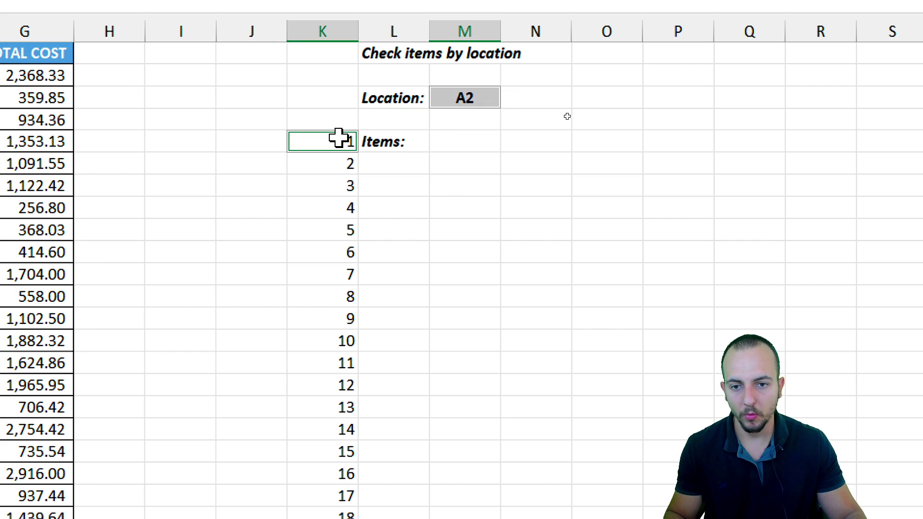
click(342, 163)
click(338, 186)
click(331, 208)
click(328, 229)
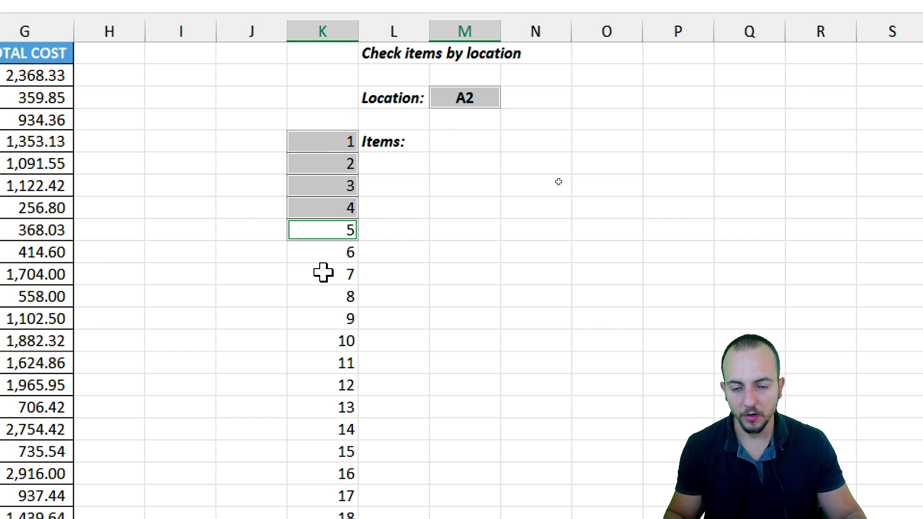
click(86, 163)
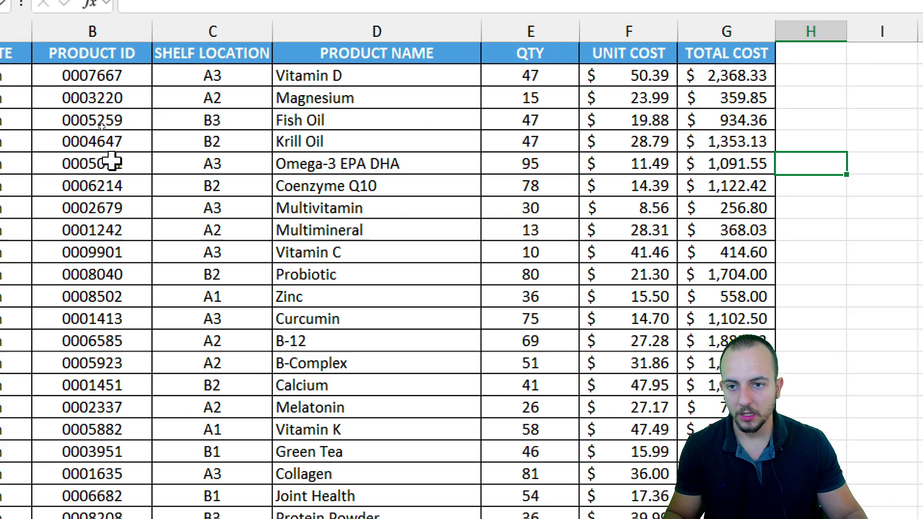
click(290, 31)
click(412, 78)
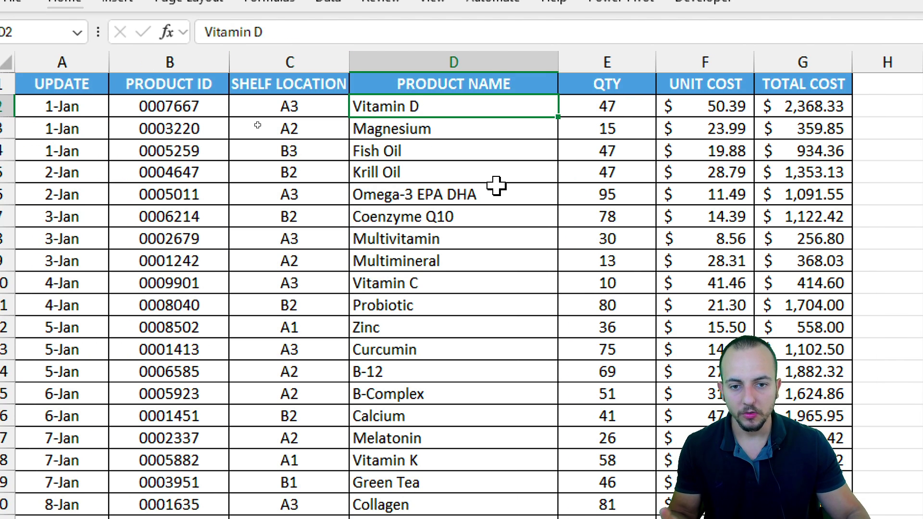
click(903, 61)
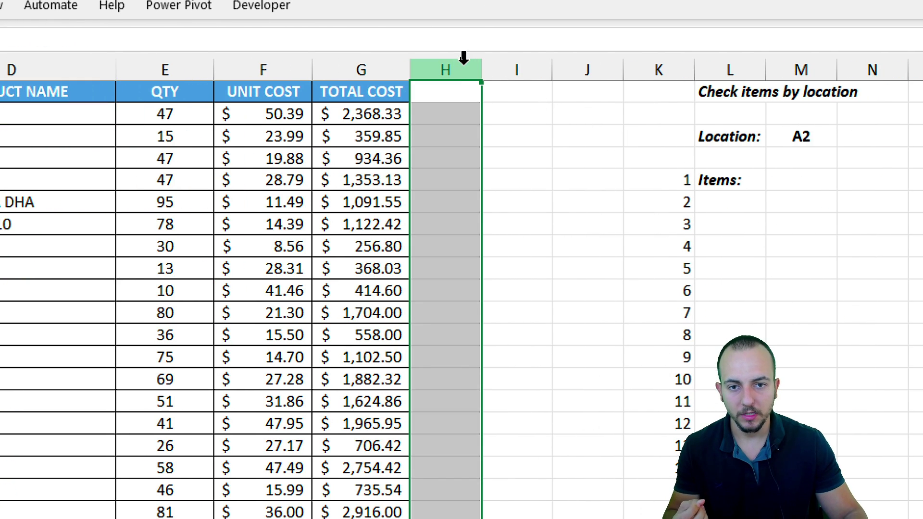
click(471, 108)
key(shift+space)
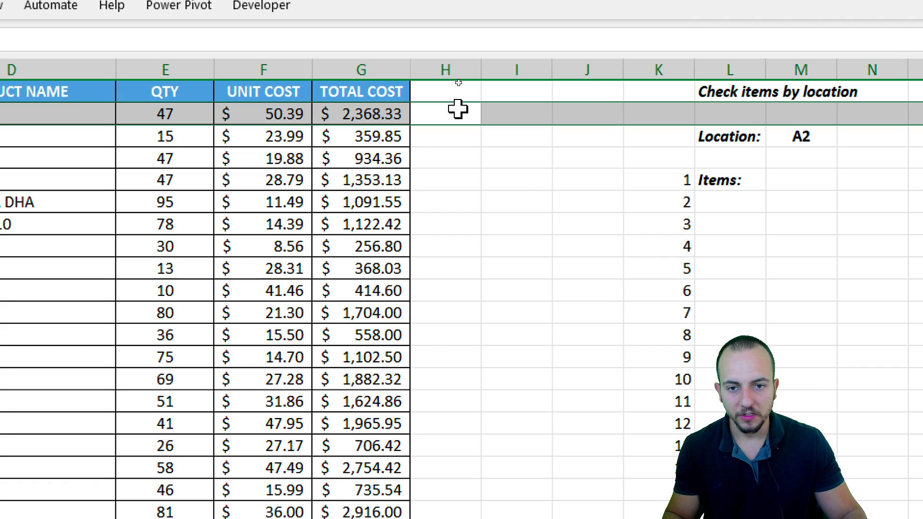
click(456, 91)
key(shift+space)
click(459, 118)
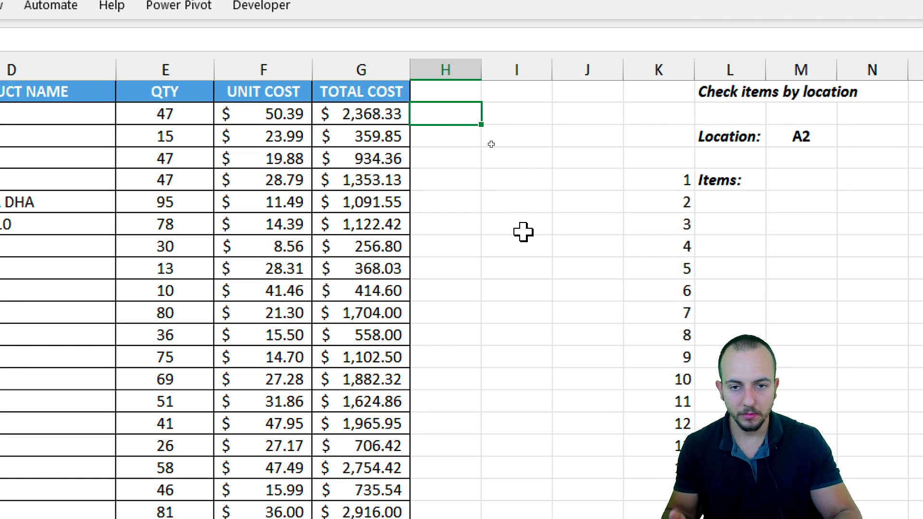
- Enter =COUNTIF($C$2:C2,C2) in H2 so it returns 1
text(=)
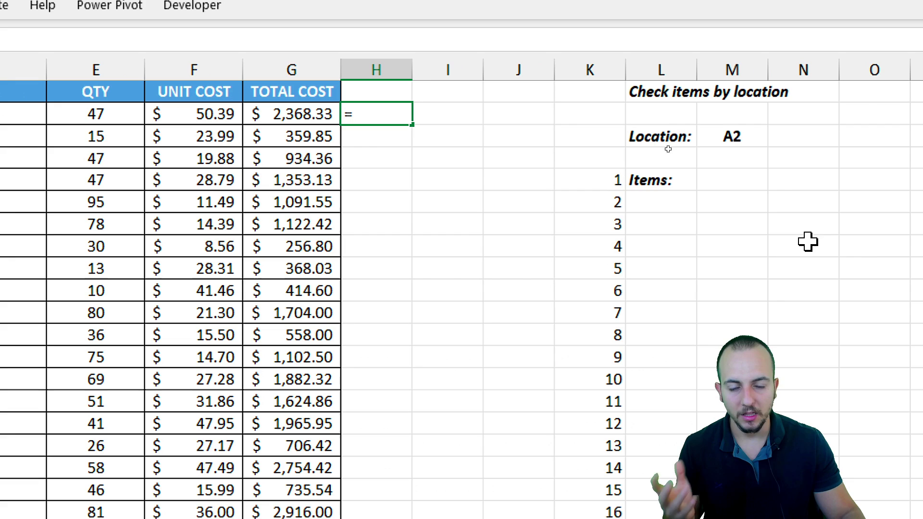
text(c)
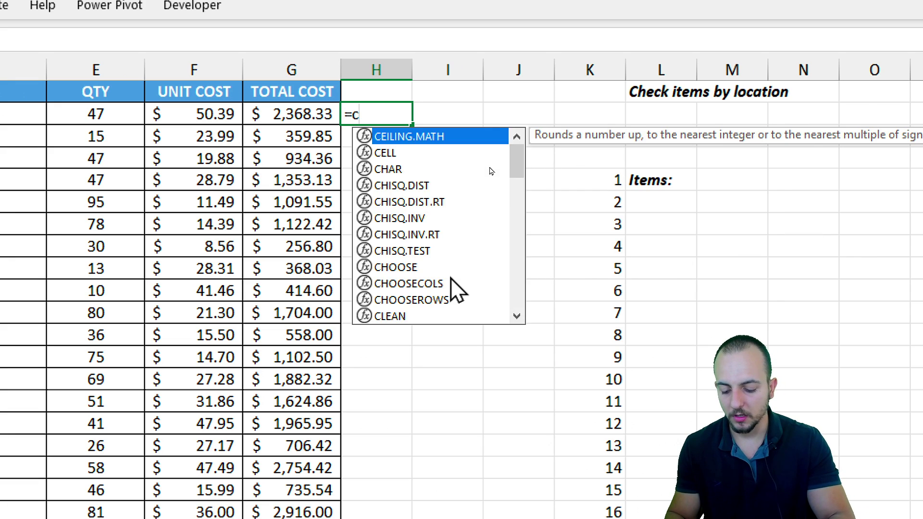
text(ountif)
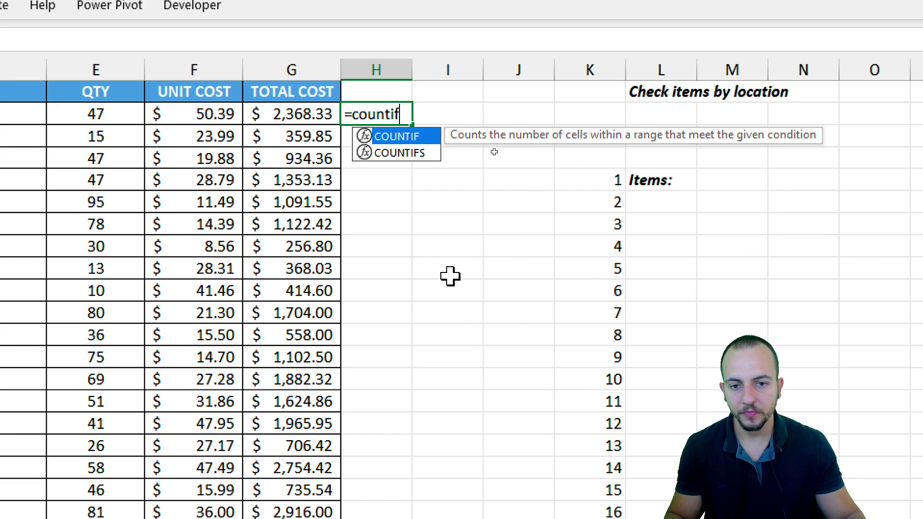
double_click(423, 136)
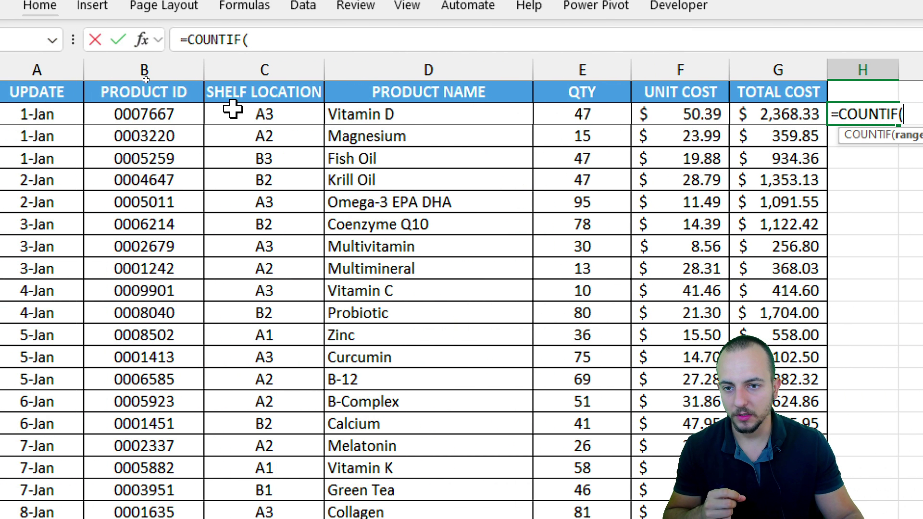
click(293, 116)
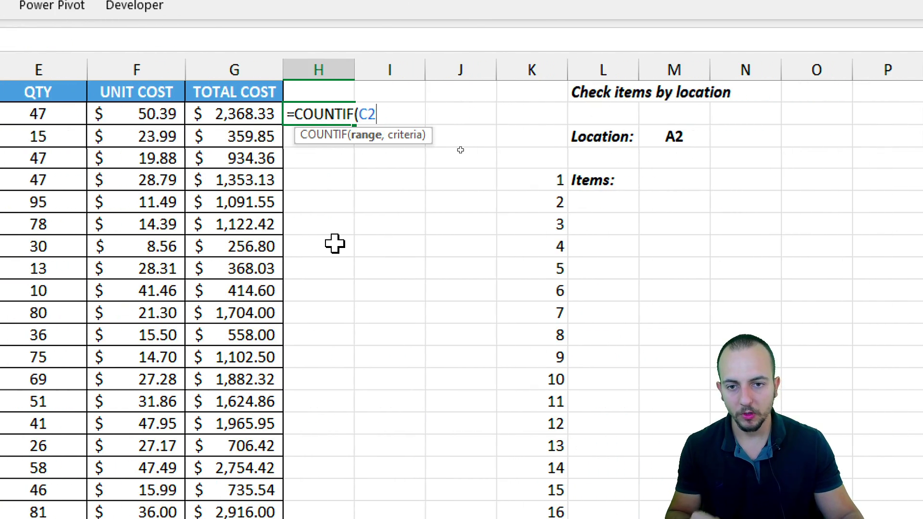
text(:C2)
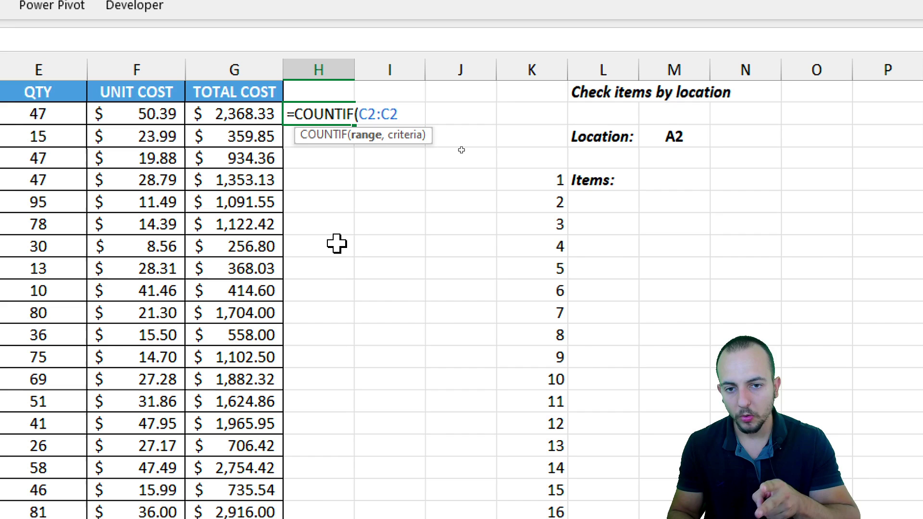
text(,)
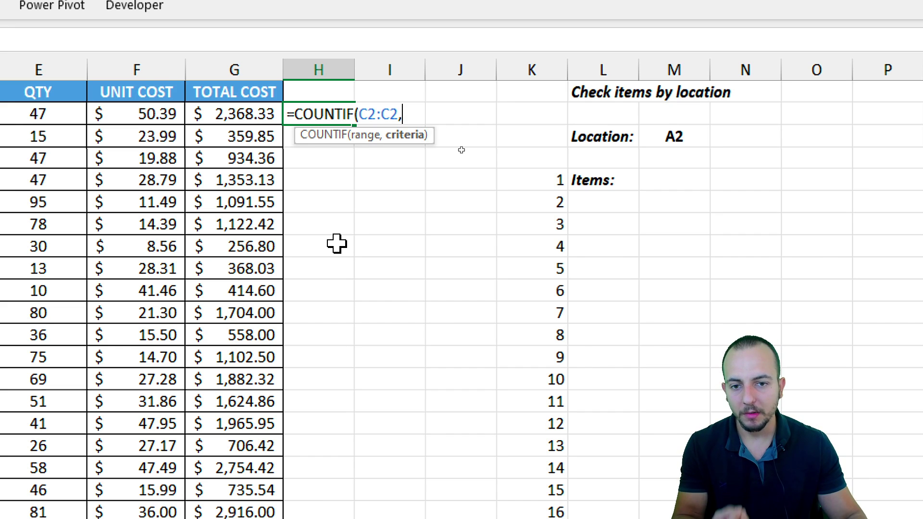
click(279, 114)
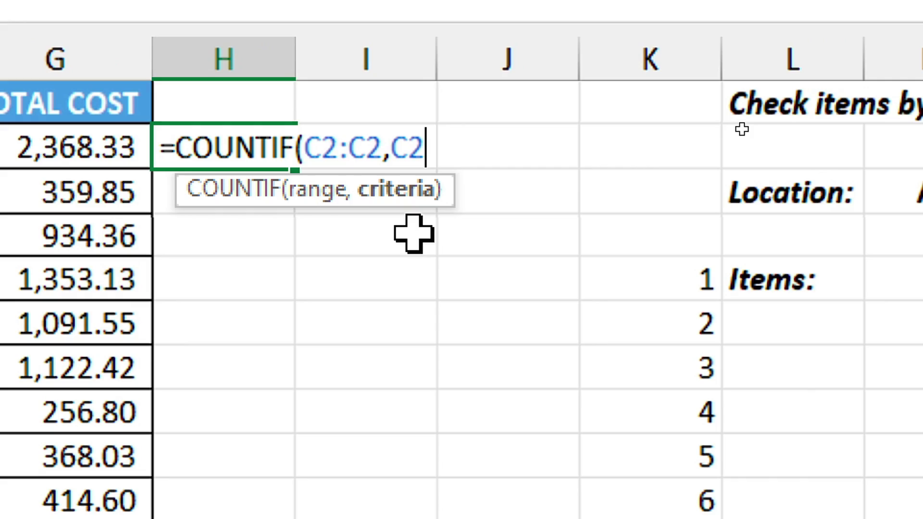
drag(313, 145, 340, 144)
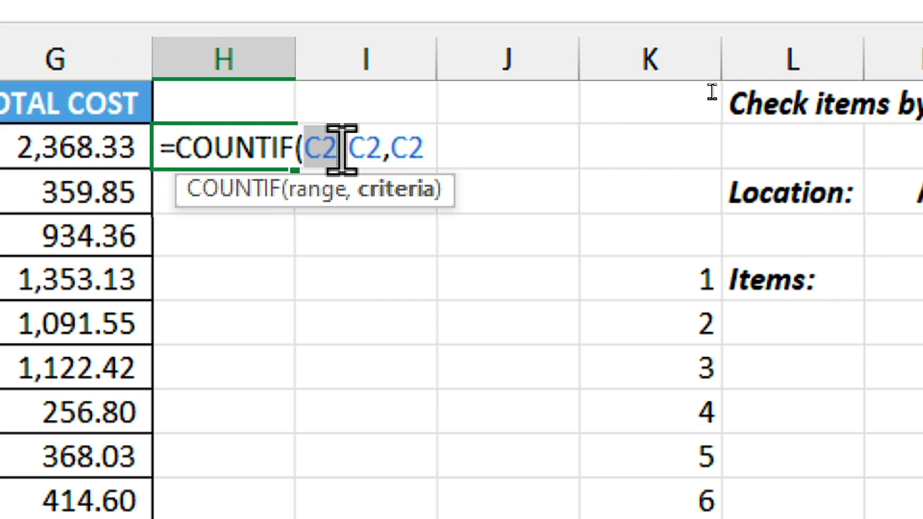
key(F4)
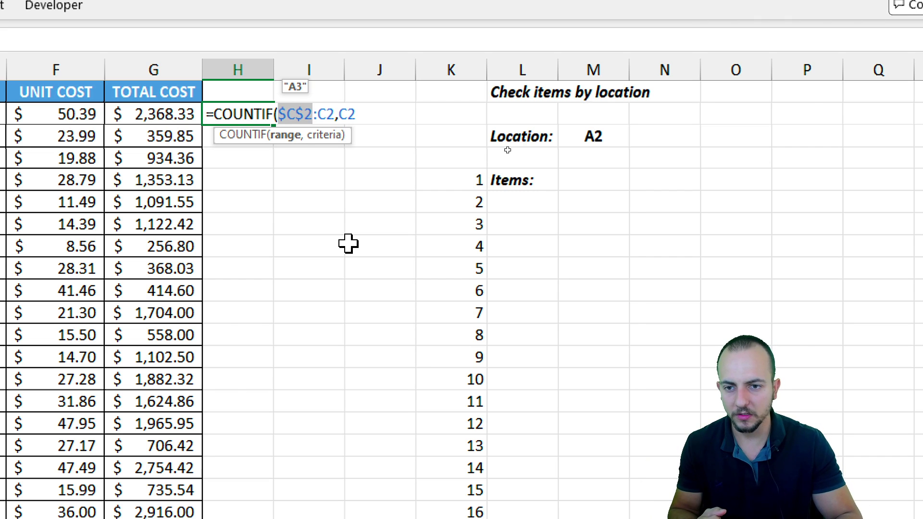
key(Return)
click(235, 113)
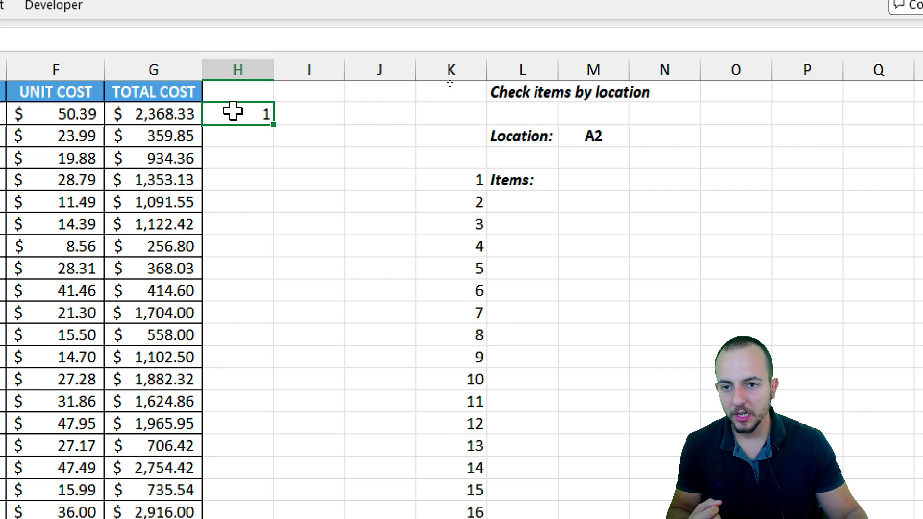
- Copy the running COUNTIF formula down helper column H and step through the counts
drag(273, 125, 282, 504)
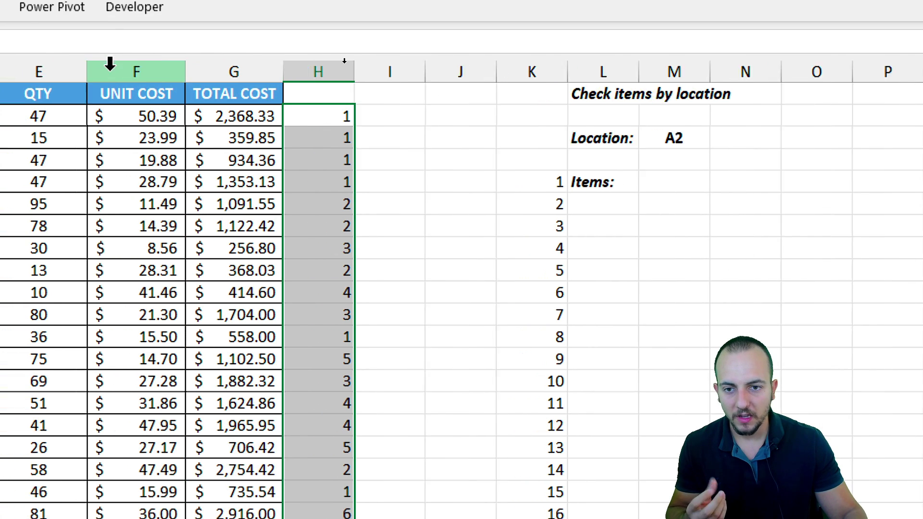
drag(375, 113, 367, 232)
click(371, 248)
click(371, 269)
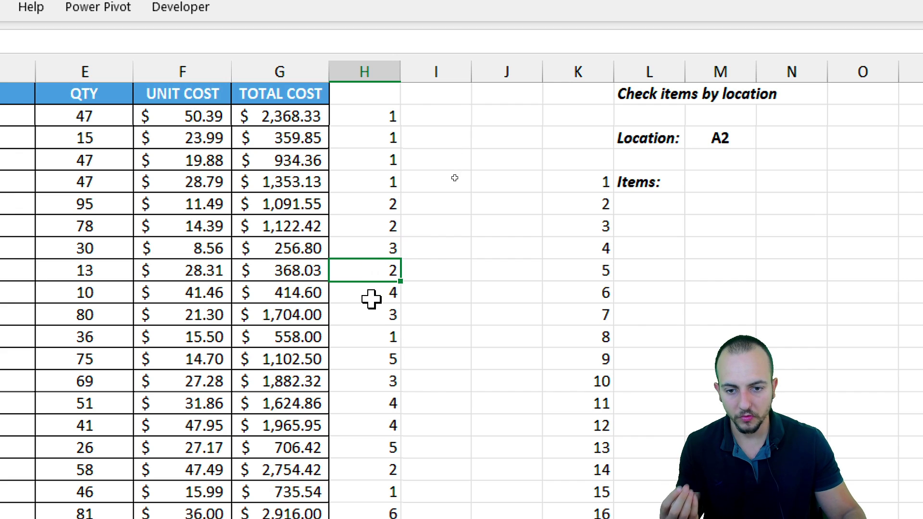
click(365, 292)
click(361, 315)
click(361, 337)
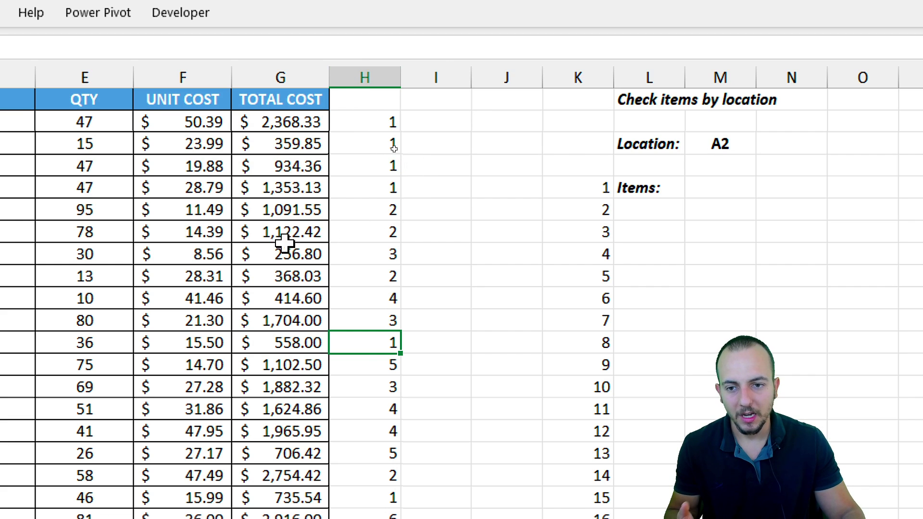
- Examine H10's =COUNTIF($C$2:C10,C10), which counts Vitamin C as A3's fourth
drag(196, 142, 192, 298)
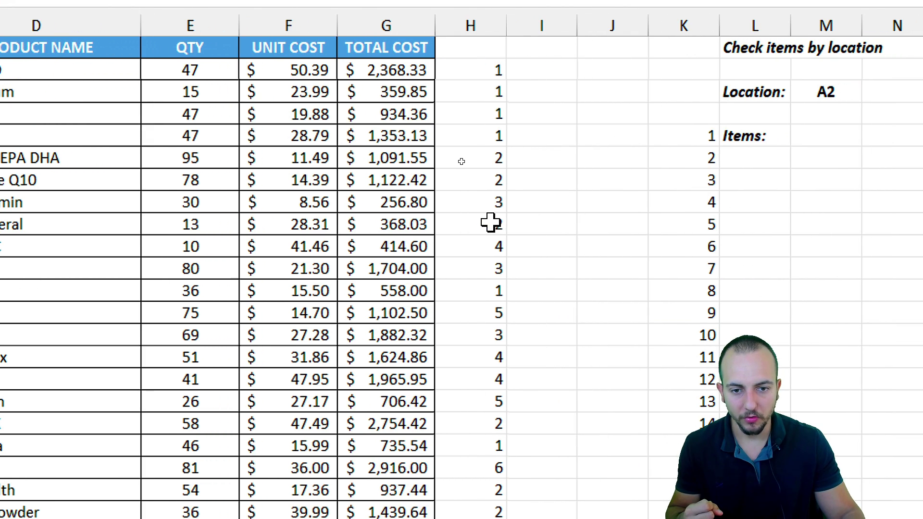
click(475, 245)
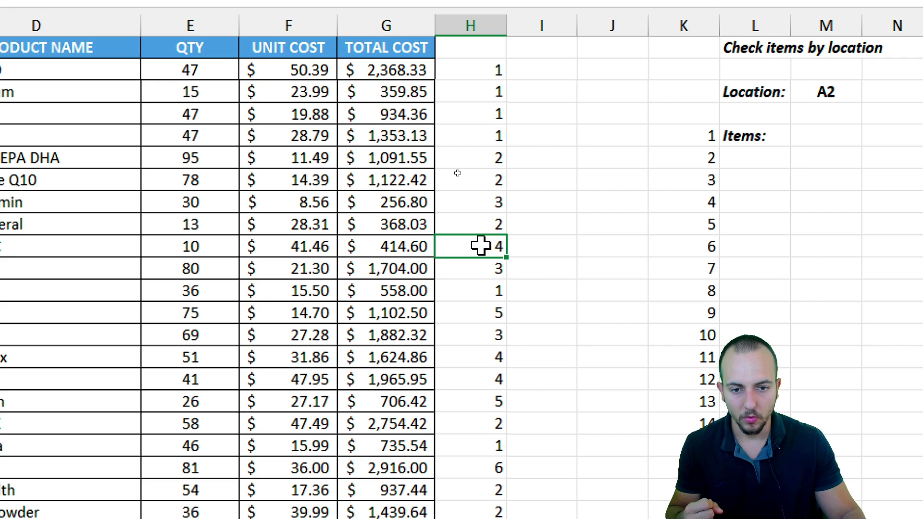
double_click(481, 246)
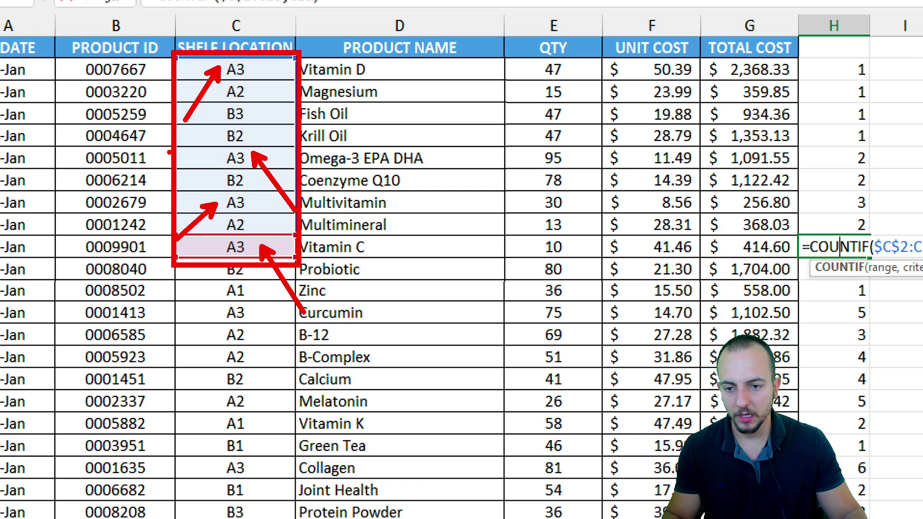
key(ctrl+Return)
key(shift+space)
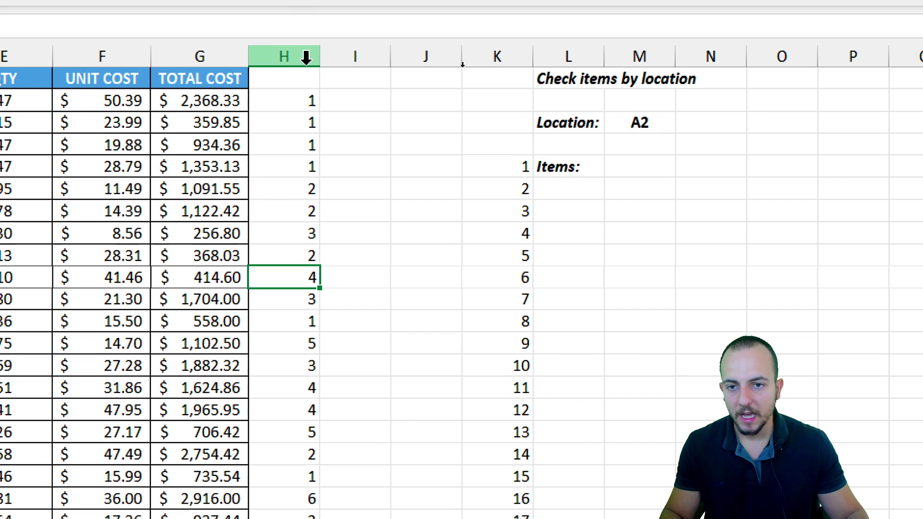
- Append &C2 to the H2 formula and fill it down, giving keys like 1A3 and 4A3
click(552, 25)
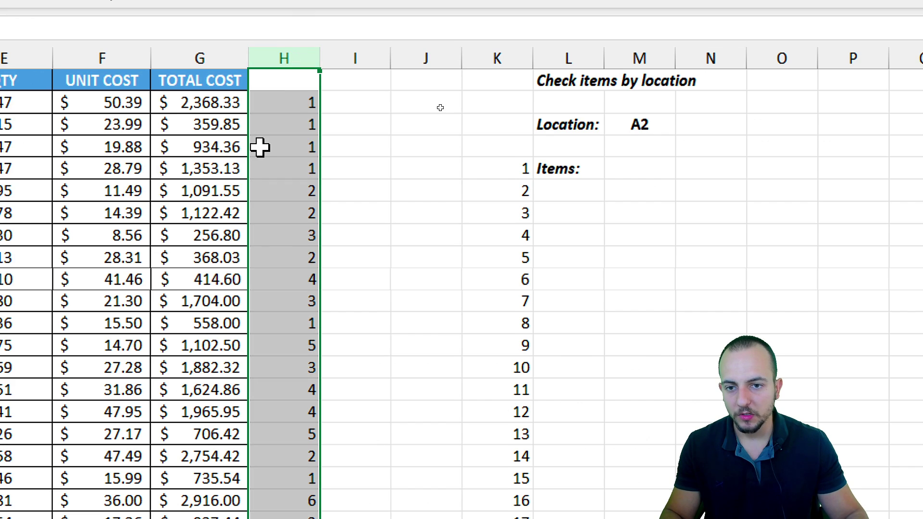
click(290, 105)
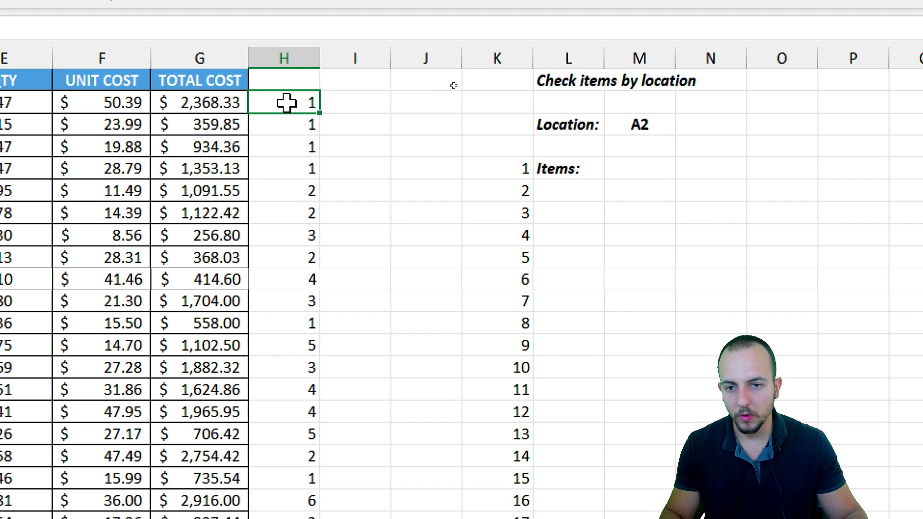
key(F2)
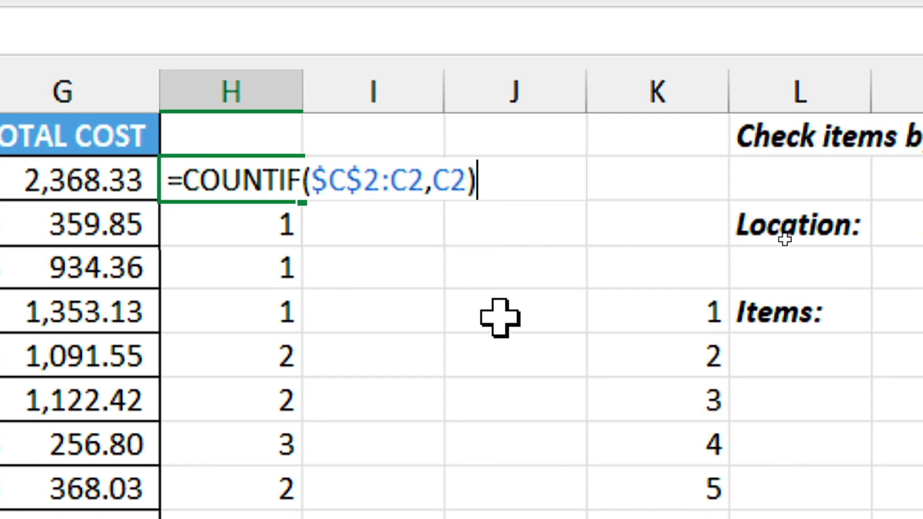
text(&)
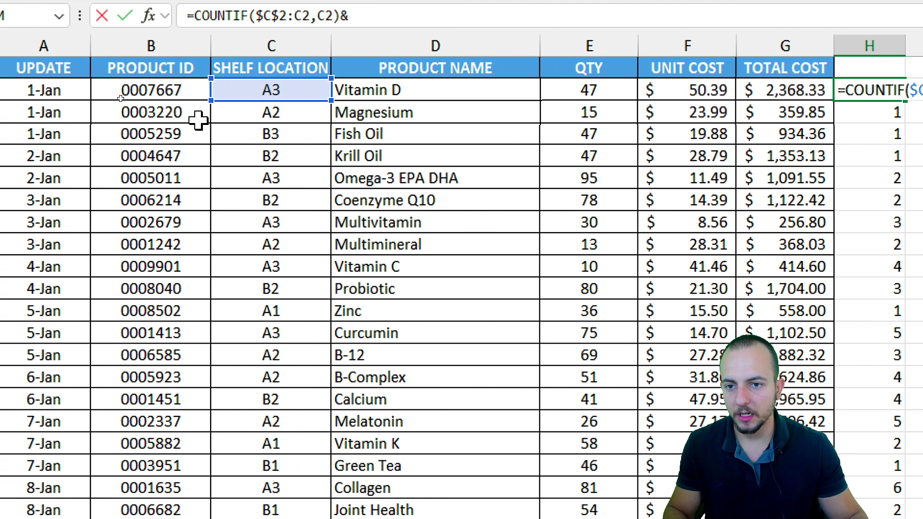
click(259, 91)
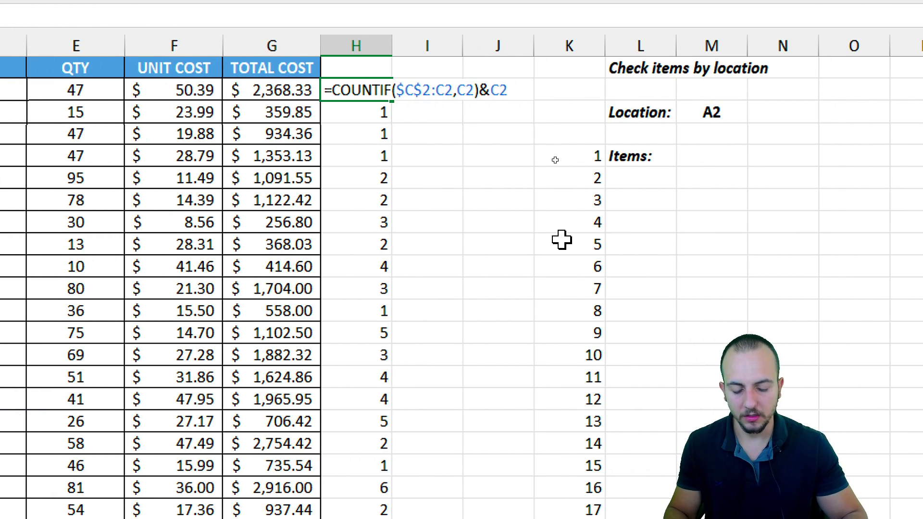
key(Return)
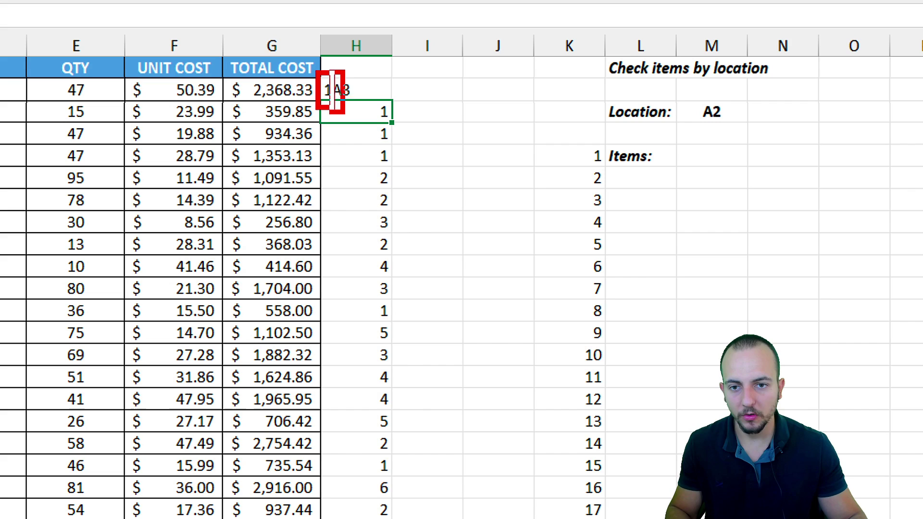
click(364, 91)
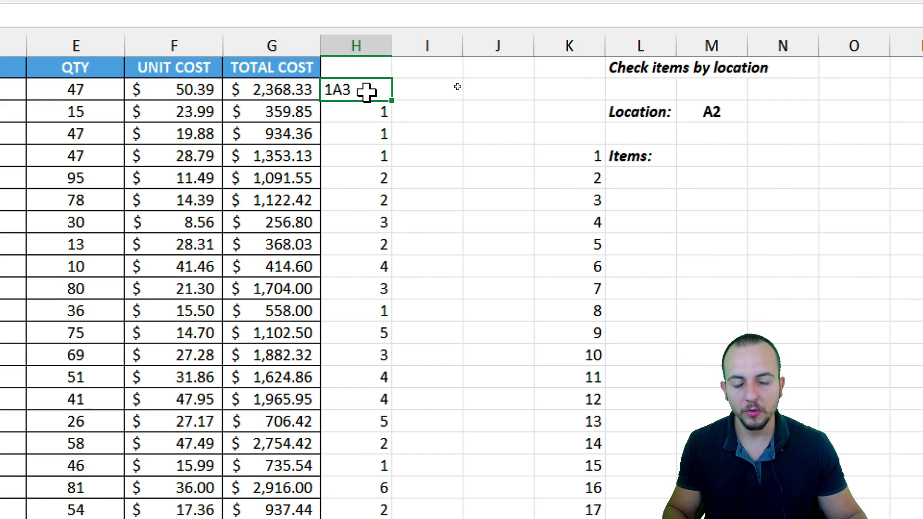
drag(390, 101, 363, 435)
scroll(387, 62, up, 5)
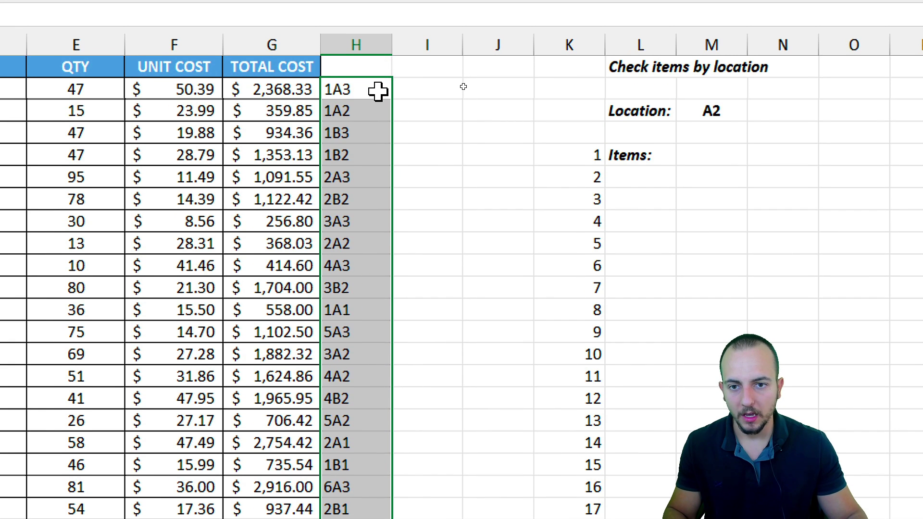
click(377, 91)
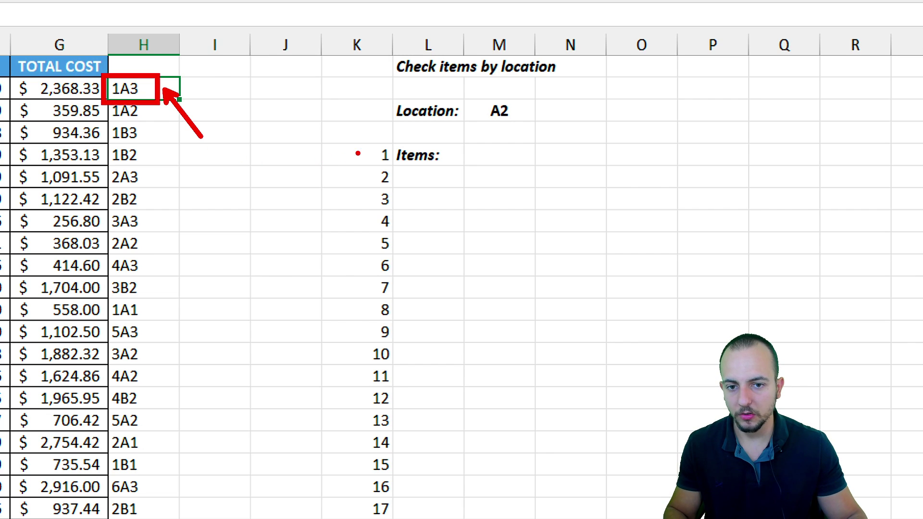
drag(357, 136, 396, 515)
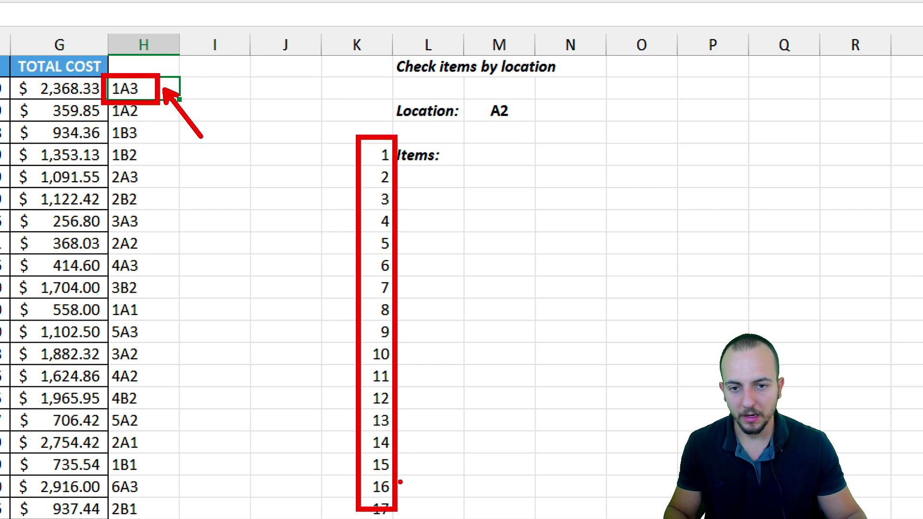
drag(301, 199, 347, 103)
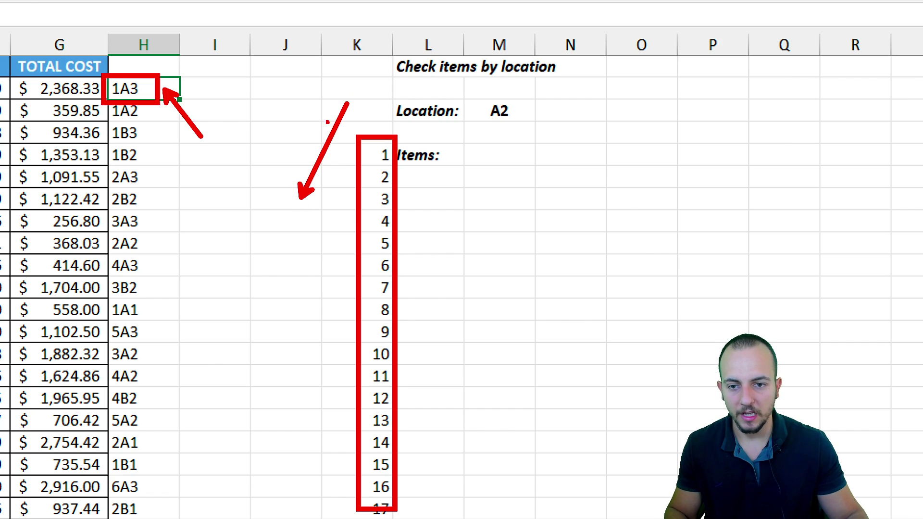
drag(266, 142, 317, 461)
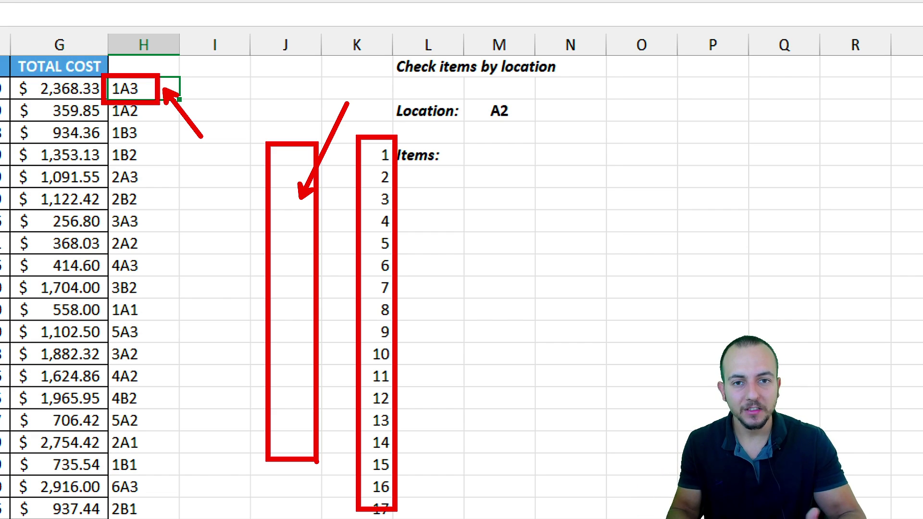
key(Escape)
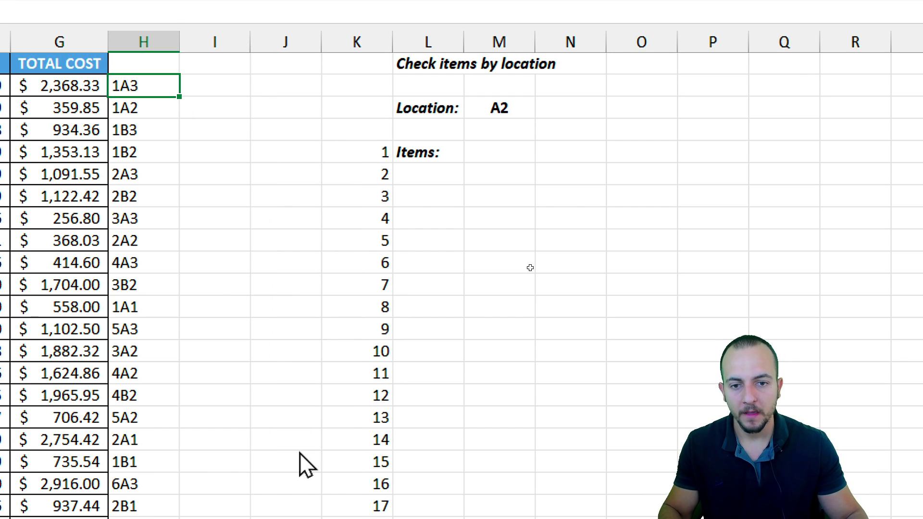
- Start an XLOOKUP in the first Items cell with lookup value K5&$M$3
click(499, 155)
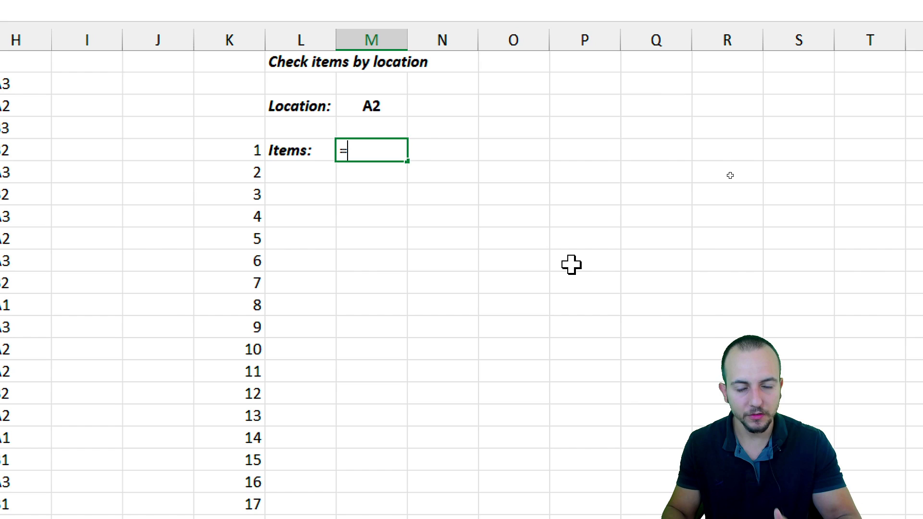
text(=xlo)
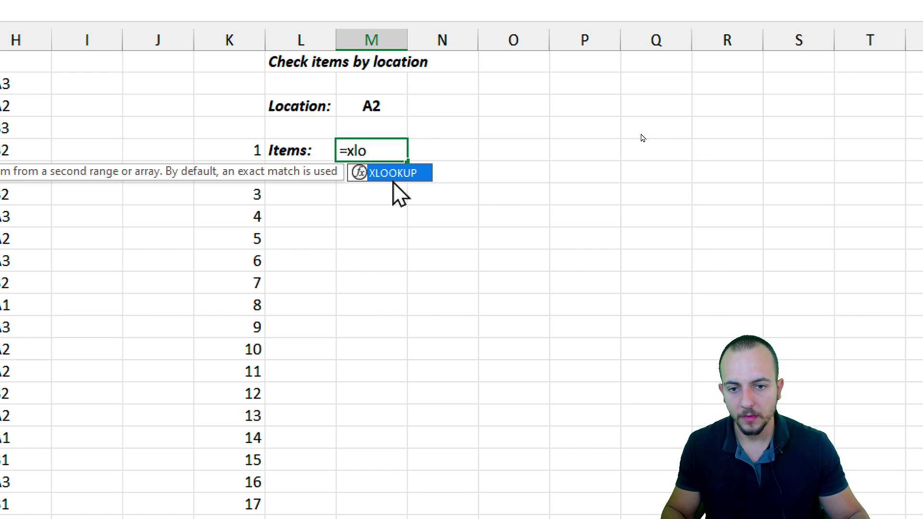
key(Tab)
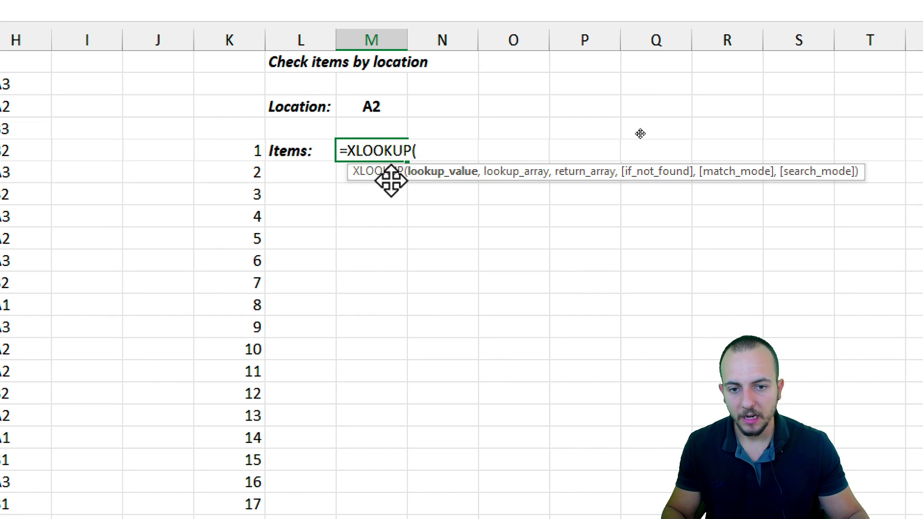
click(393, 105)
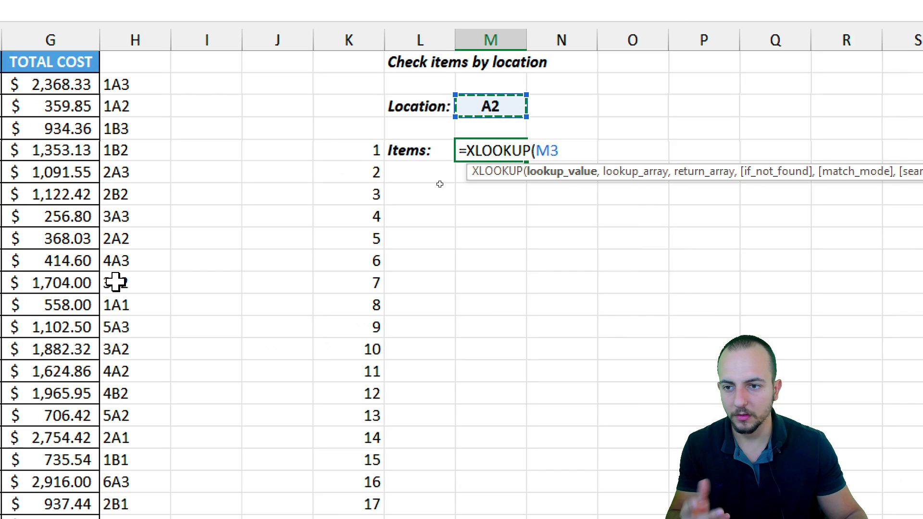
click(368, 154)
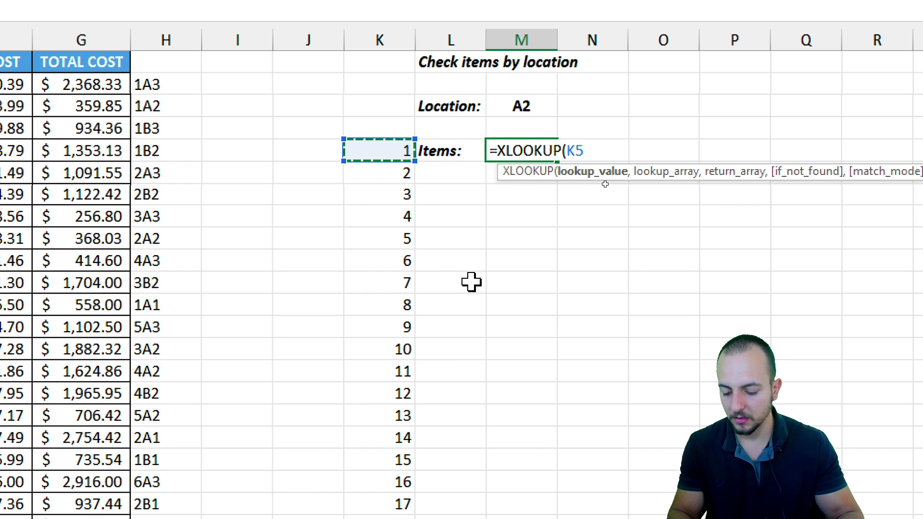
text(&)
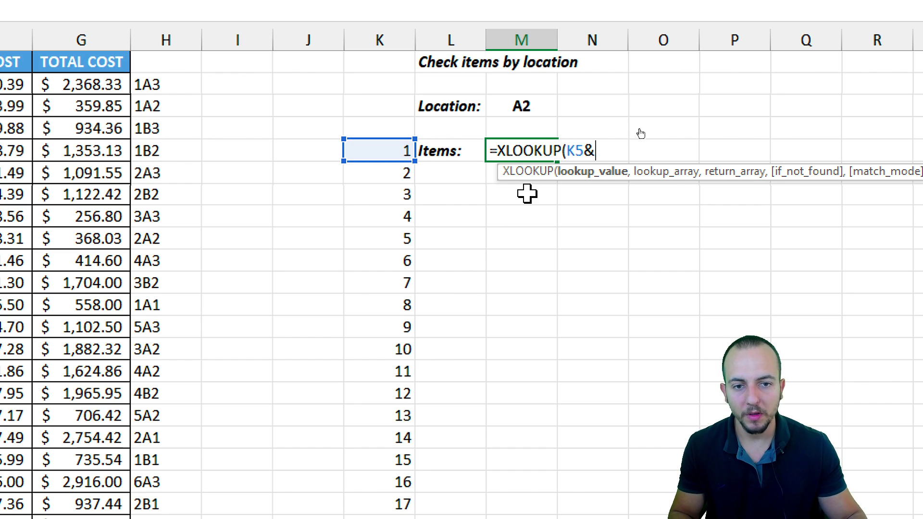
click(519, 112)
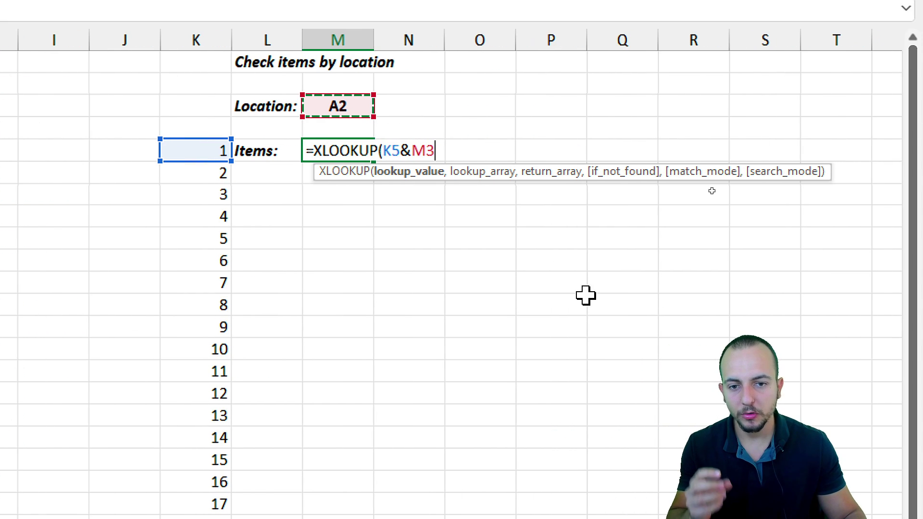
key(F4)
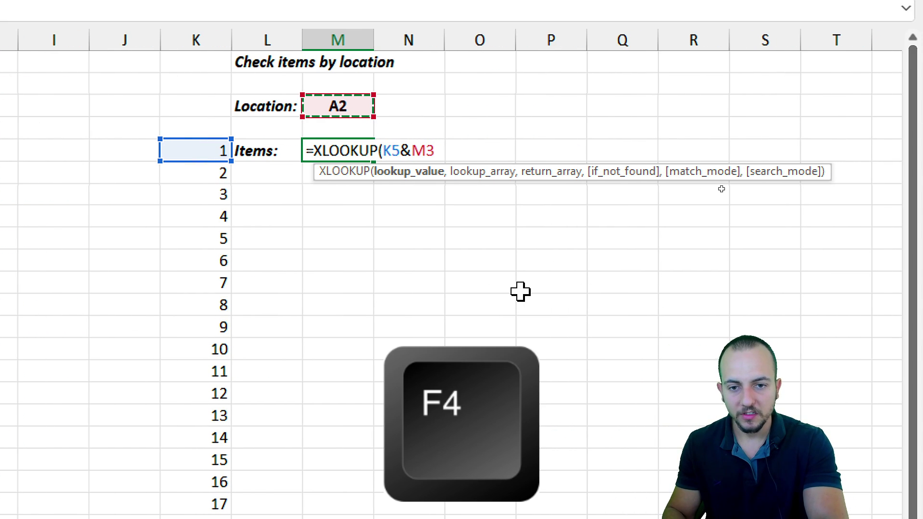
key(F4)
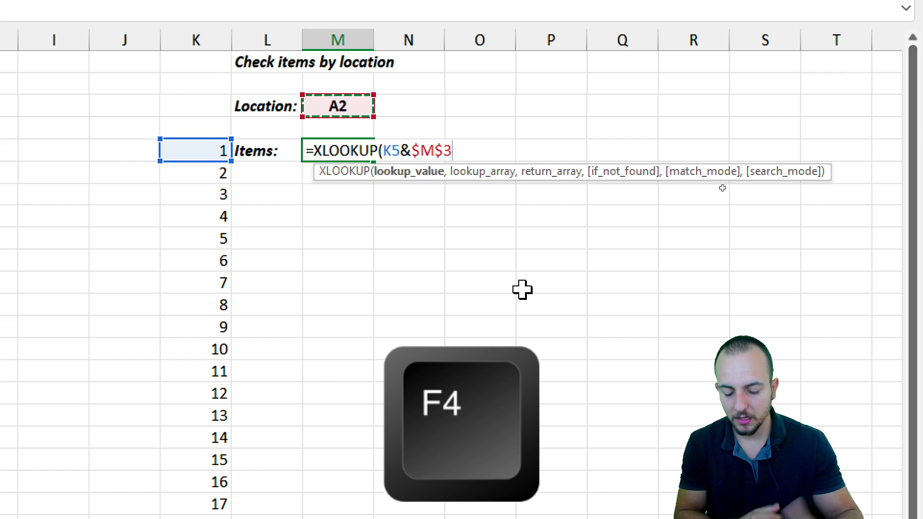
- Search column H and return product names from column D, completing the formula to show Magnesium
text(,)
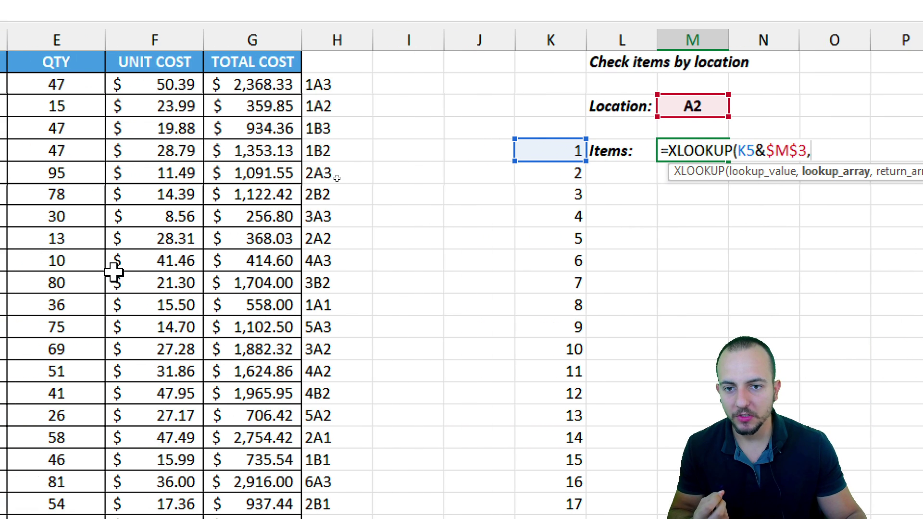
click(312, 39)
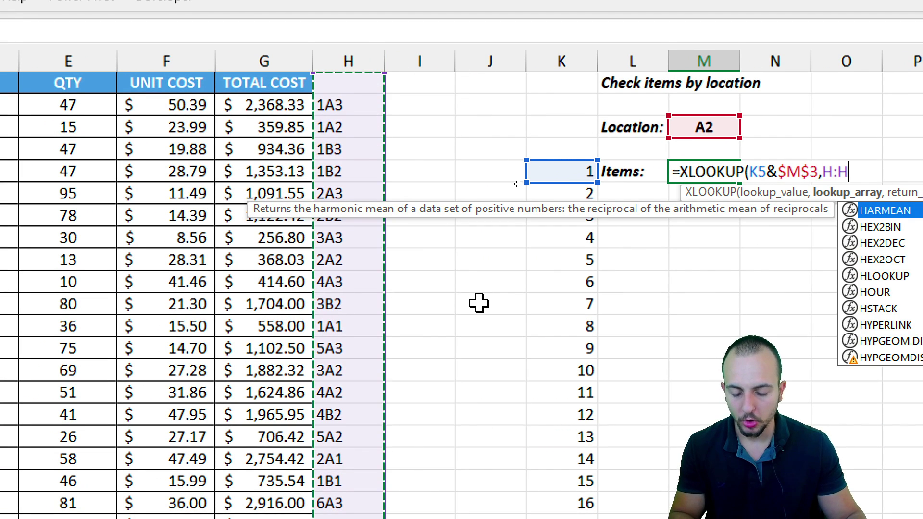
text(,)
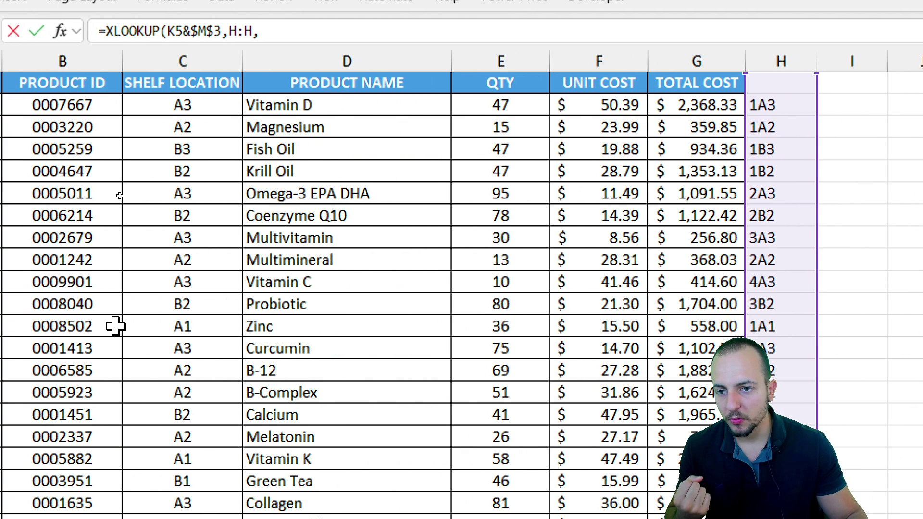
click(393, 62)
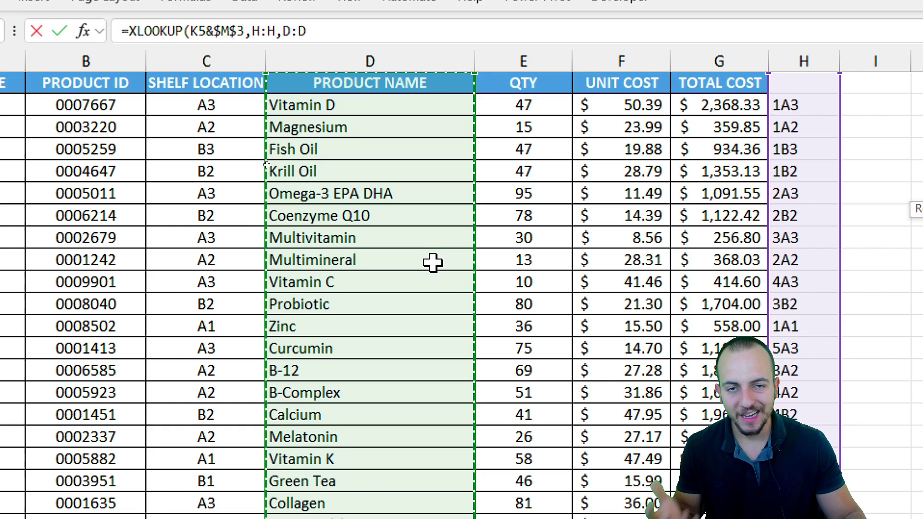
key(Return)
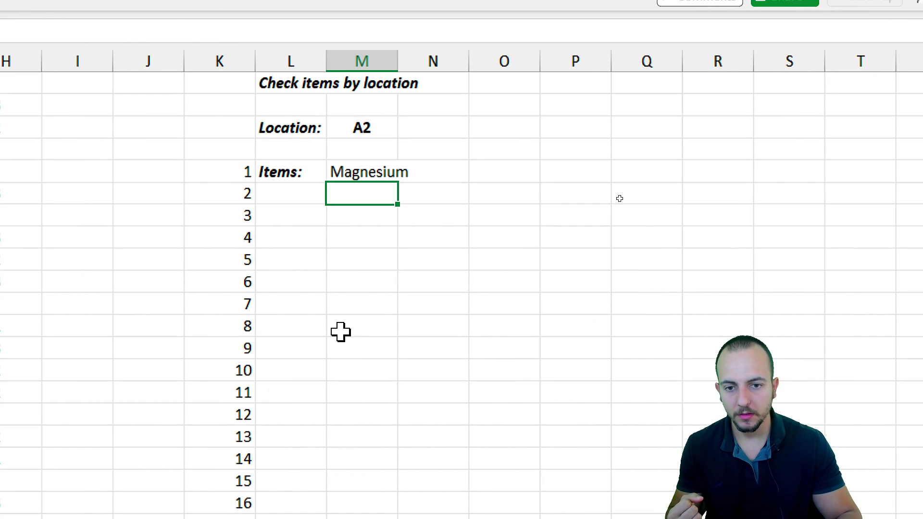
- Fill the lookup down to item 20 and review the seven A2 products and #N/A rows below
click(390, 174)
drag(398, 182, 387, 518)
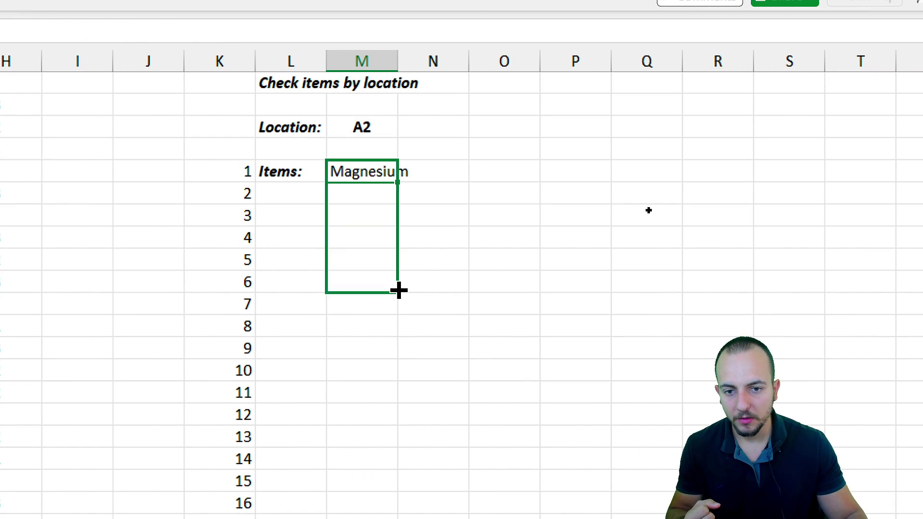
drag(387, 453, 389, 422)
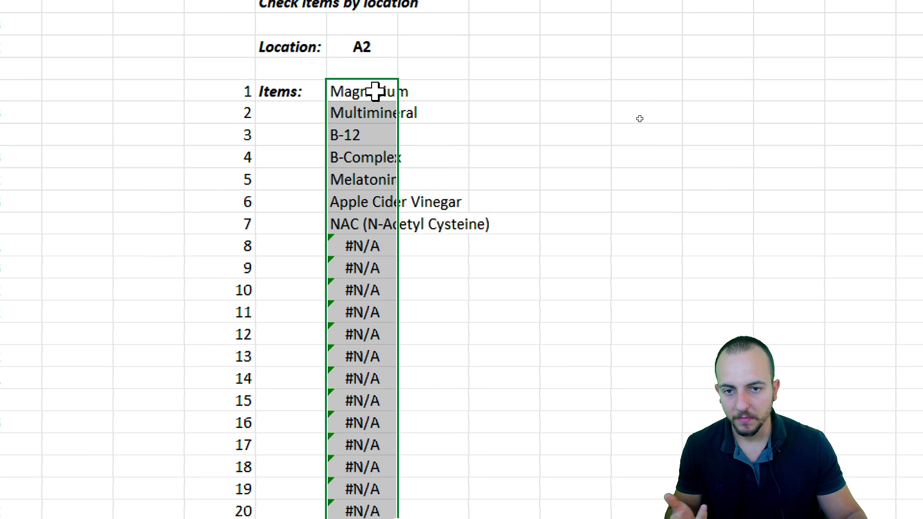
click(377, 3)
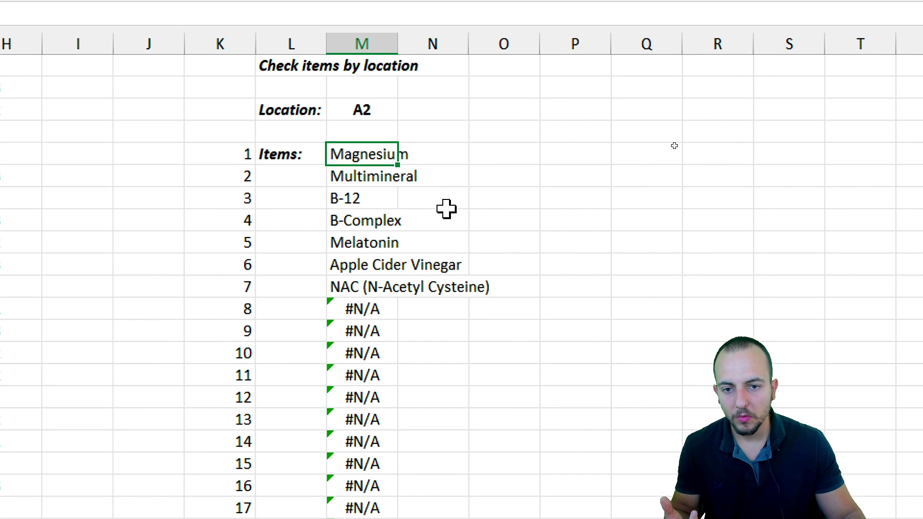
click(379, 115)
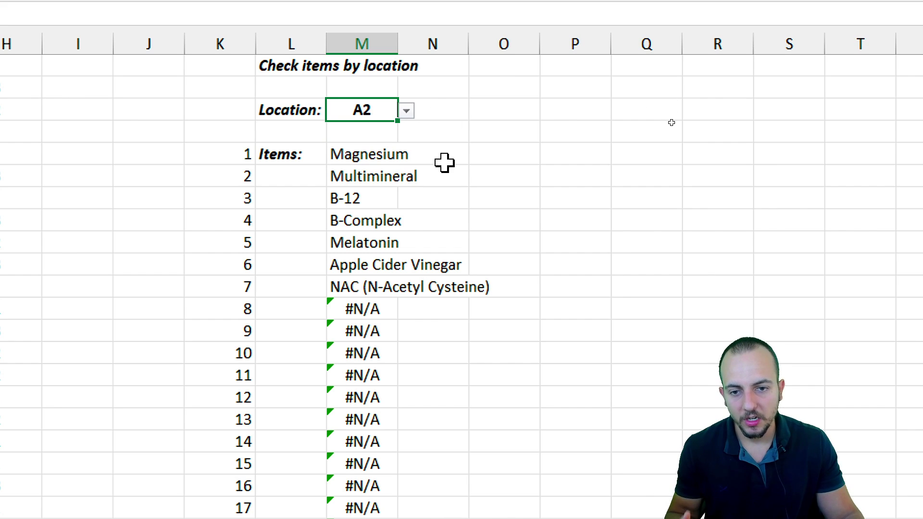
drag(379, 311, 381, 401)
- Wrap the first Items formula as =IFERROR(XLOOKUP(K5&$M$3,H:H,D:D),"")
click(365, 80)
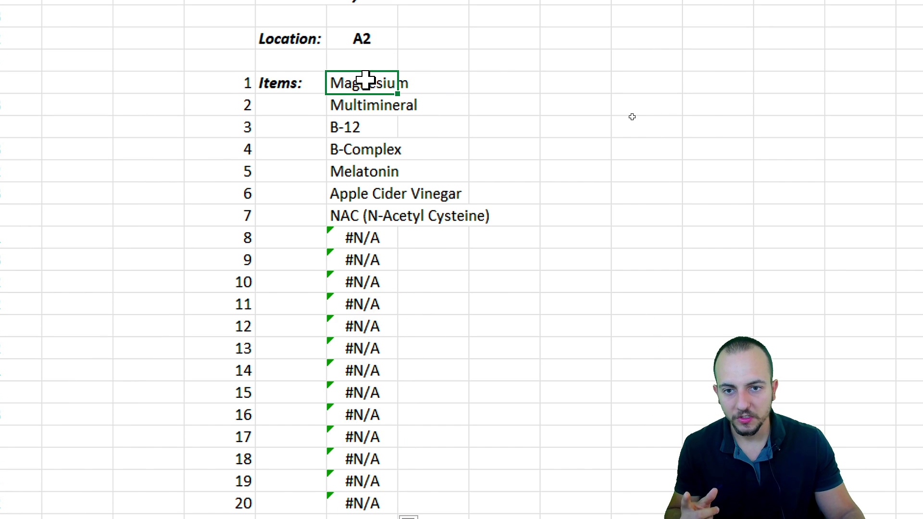
double_click(365, 80)
click(336, 83)
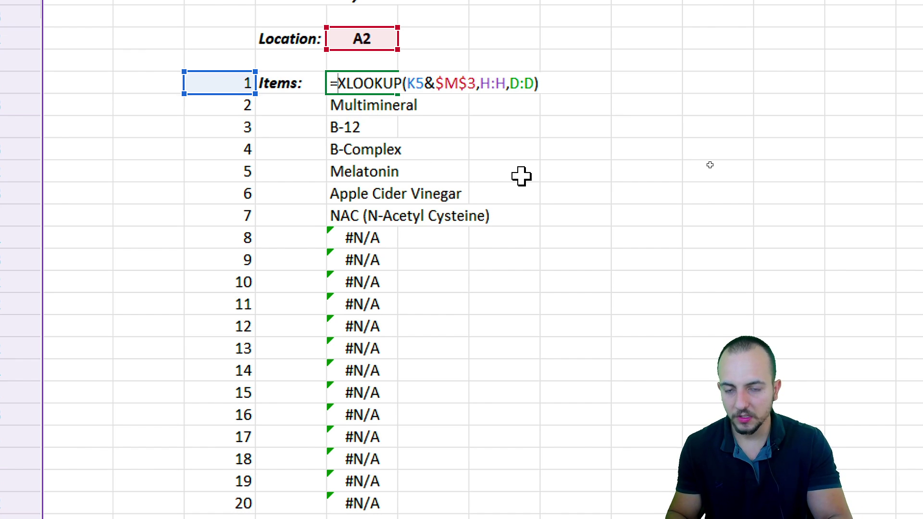
text(ife)
double_click(399, 107)
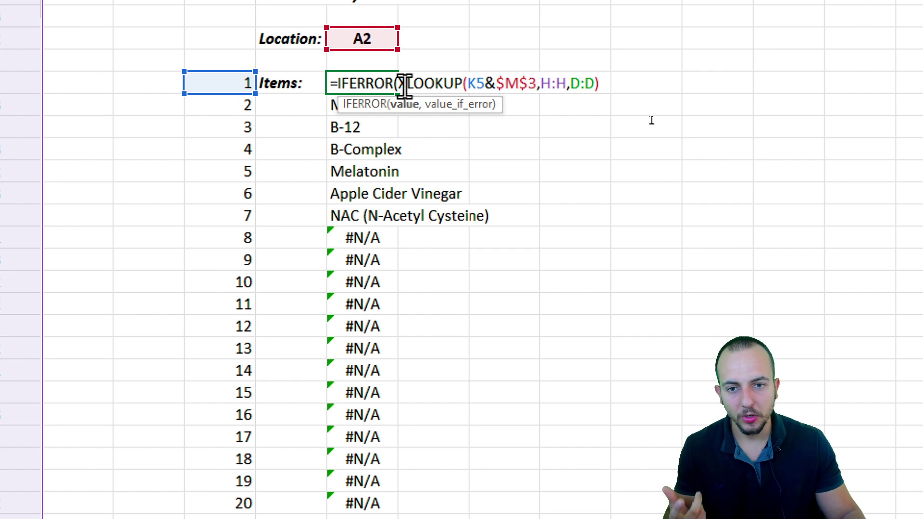
drag(399, 85, 623, 88)
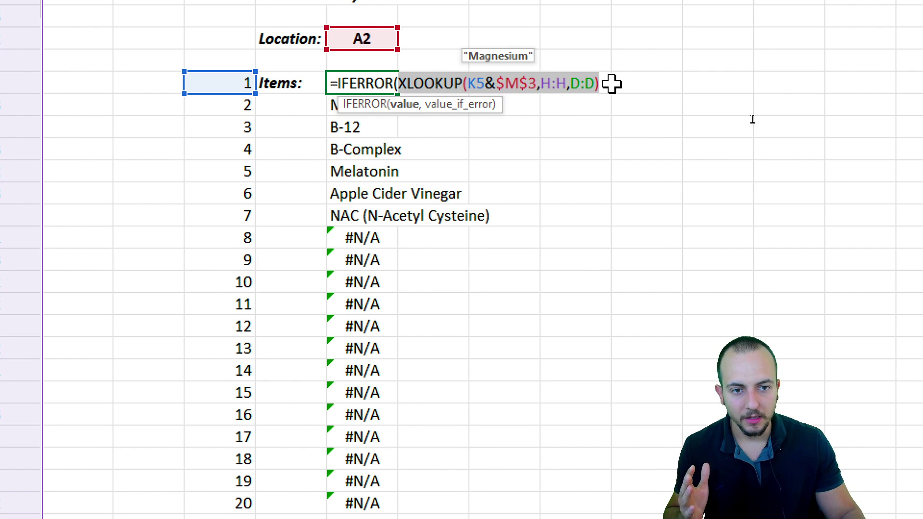
click(599, 84)
text(,)
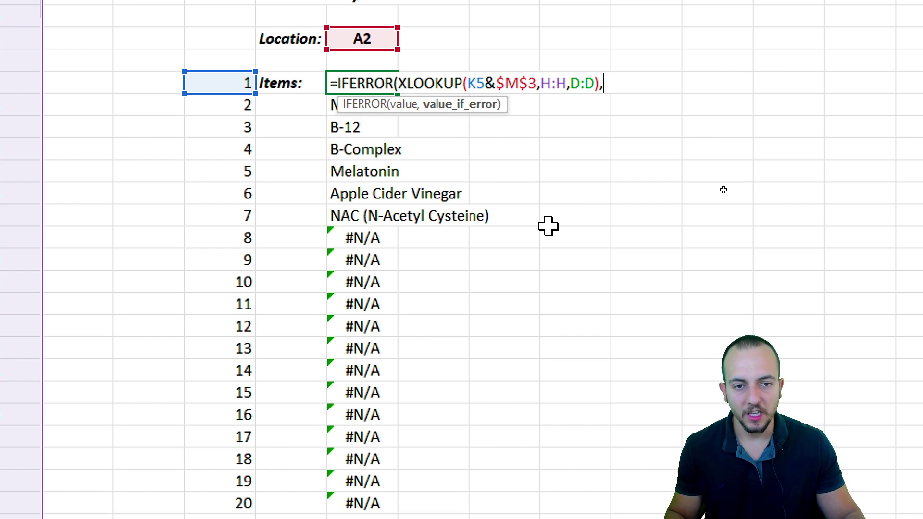
text("")
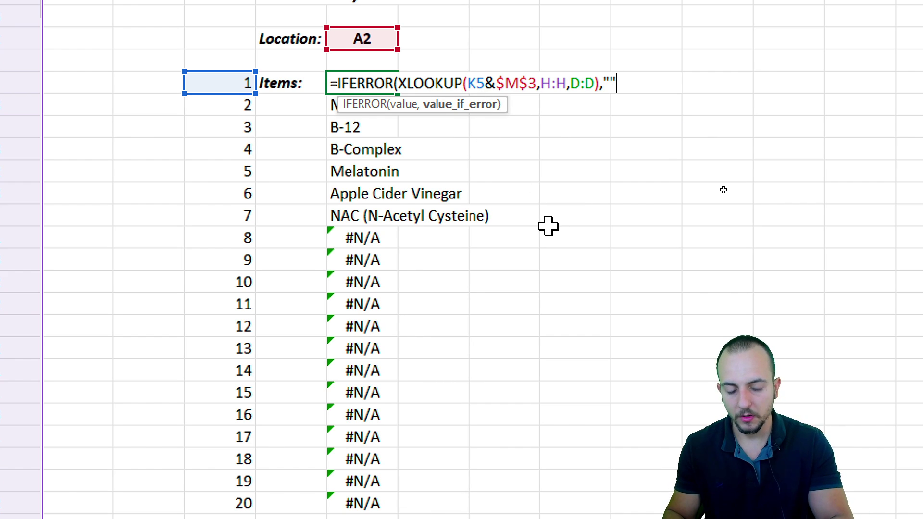
text())
key(Return)
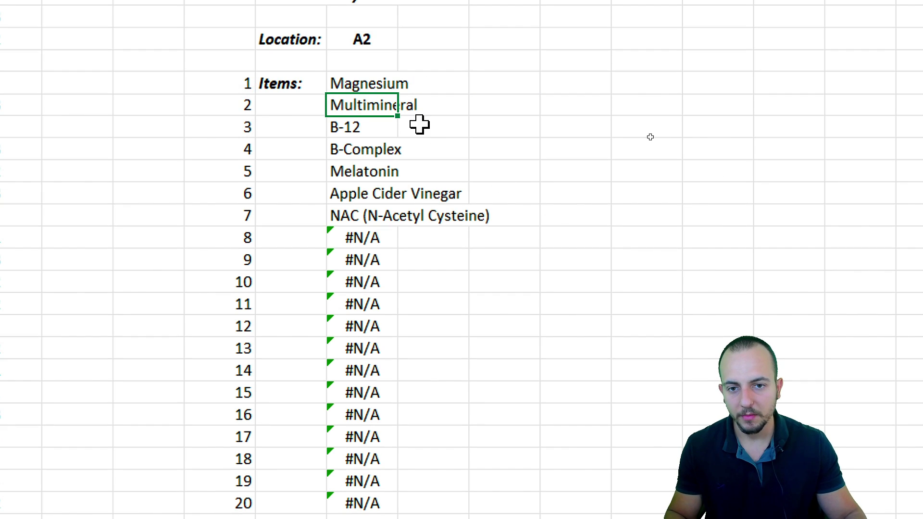
- Fill the IFERROR formula down to item 20 and check that rows after NAC are blank
click(381, 85)
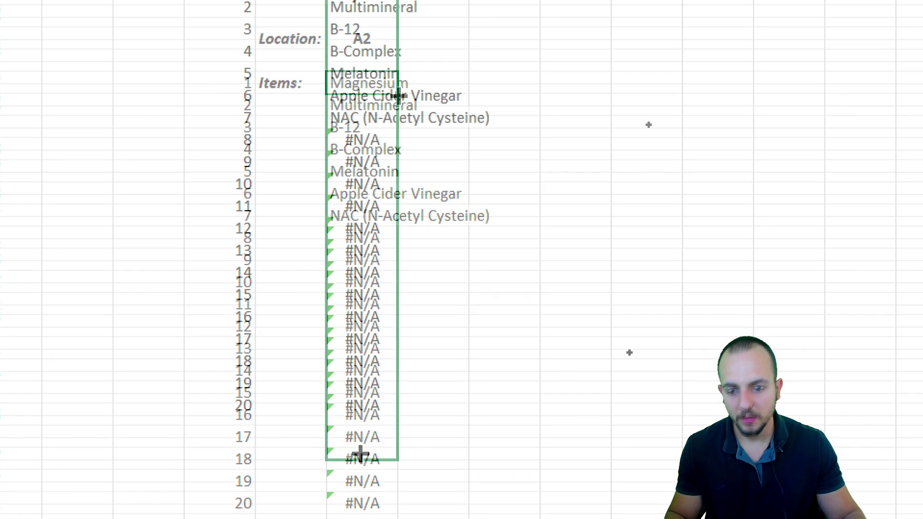
drag(360, 454, 367, 416)
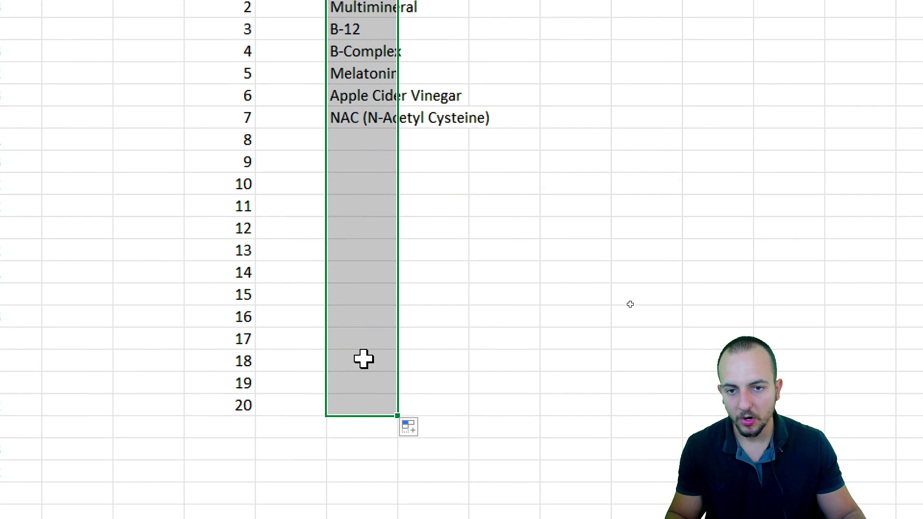
click(363, 358)
scroll(380, 116, up, 2)
drag(361, 250, 367, 405)
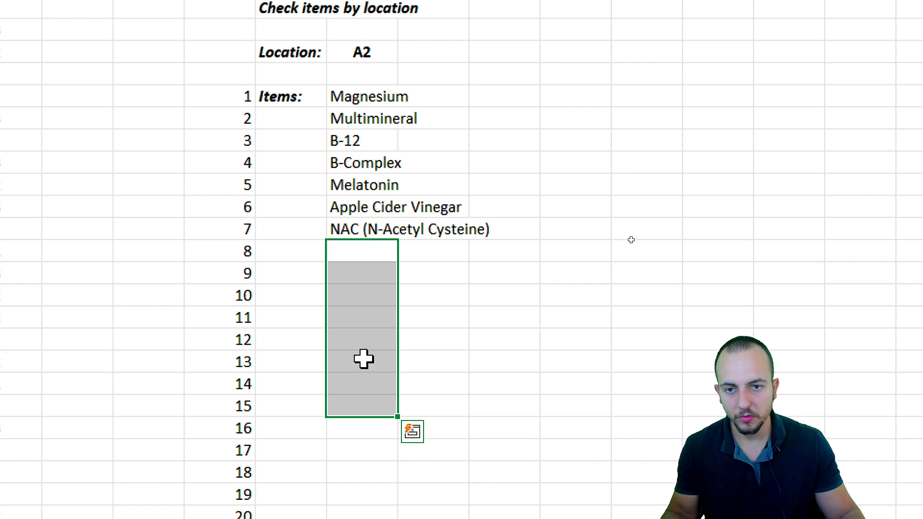
- Choose B1 in the Location dropdown to test the Items list
click(388, 94)
click(406, 99)
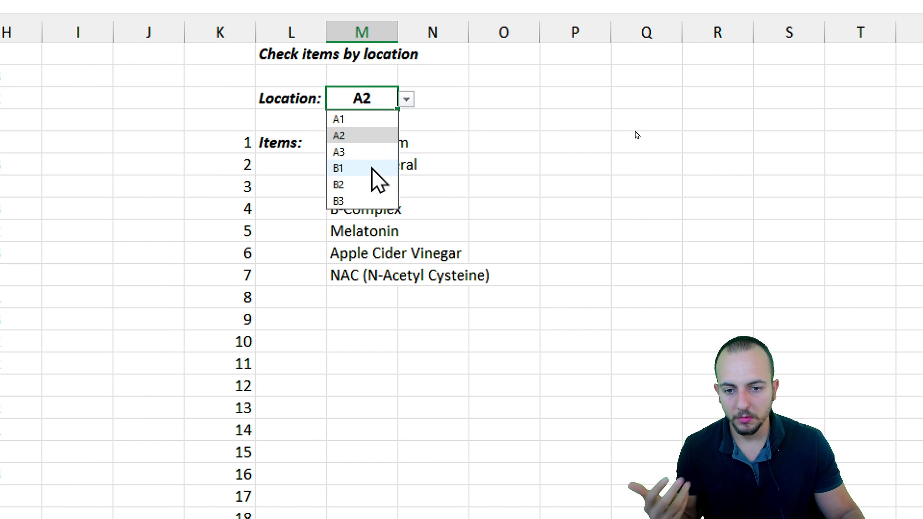
click(372, 168)
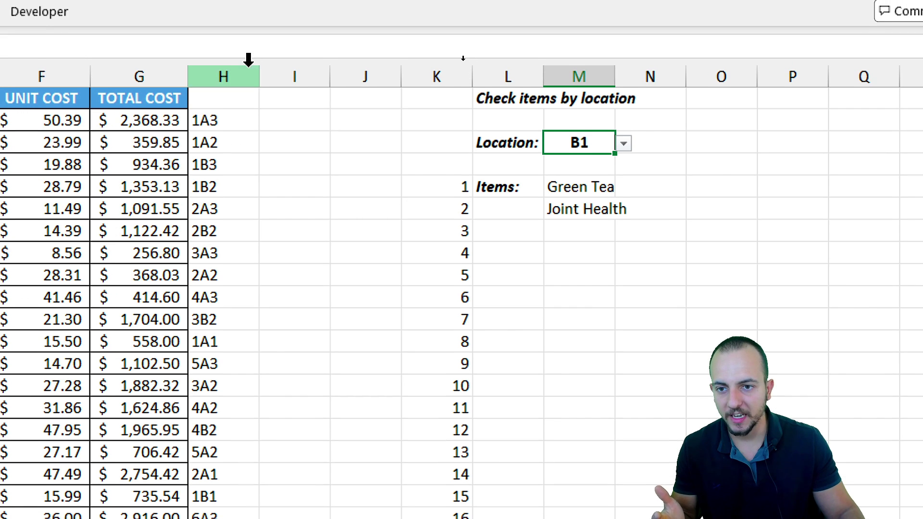
- Give helper columns H through K white font color to hide them
drag(243, 29, 298, 24)
drag(298, 69, 428, 65)
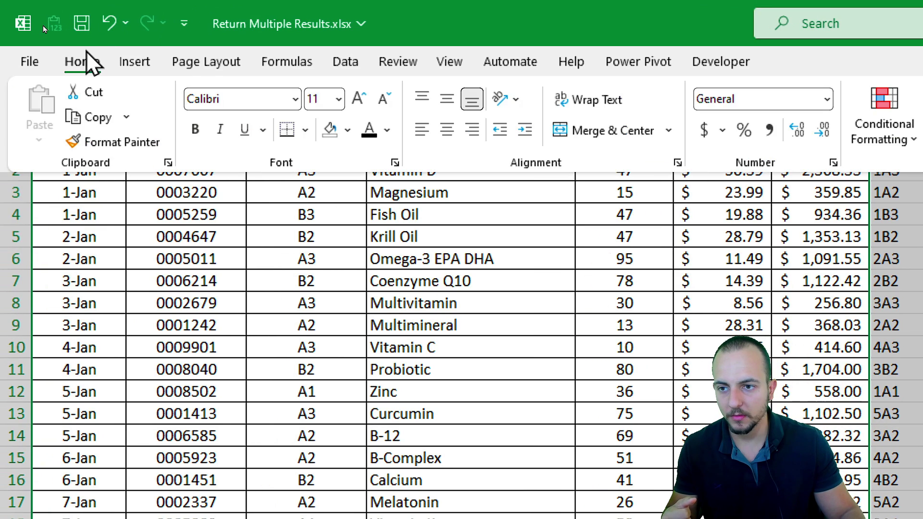
click(387, 130)
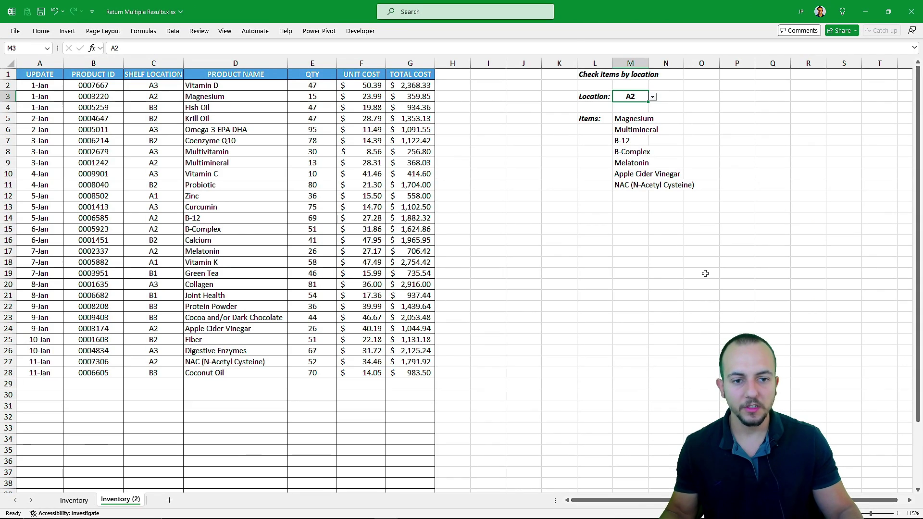